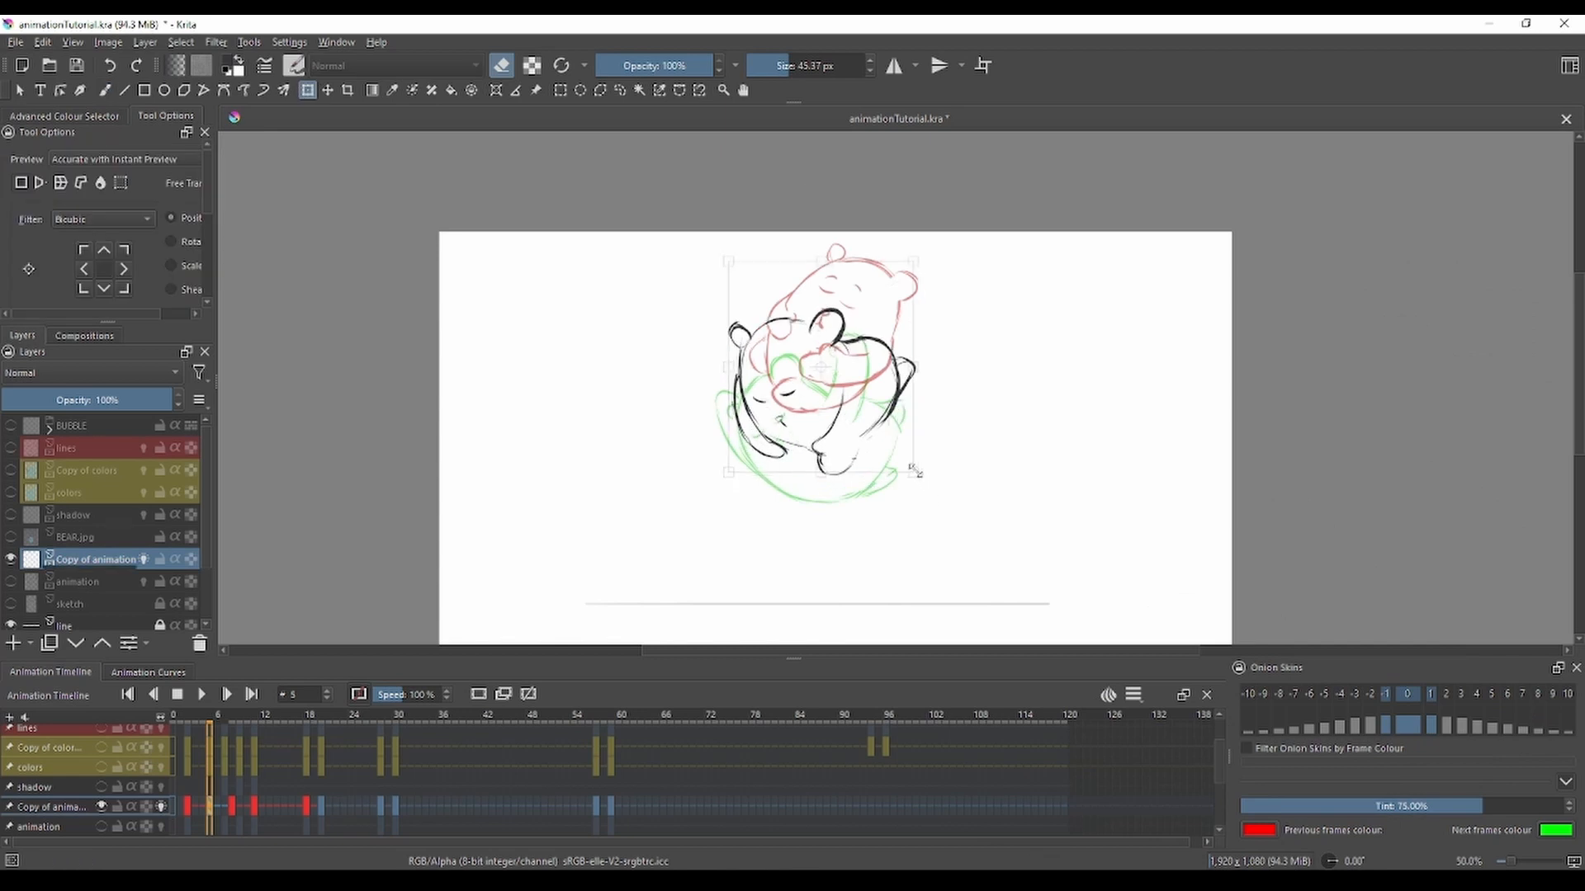
# Step: Rotate and reposition the bear drawing in frame 5 so it fits between the previous and next falling poses
pyautogui.press('Return')
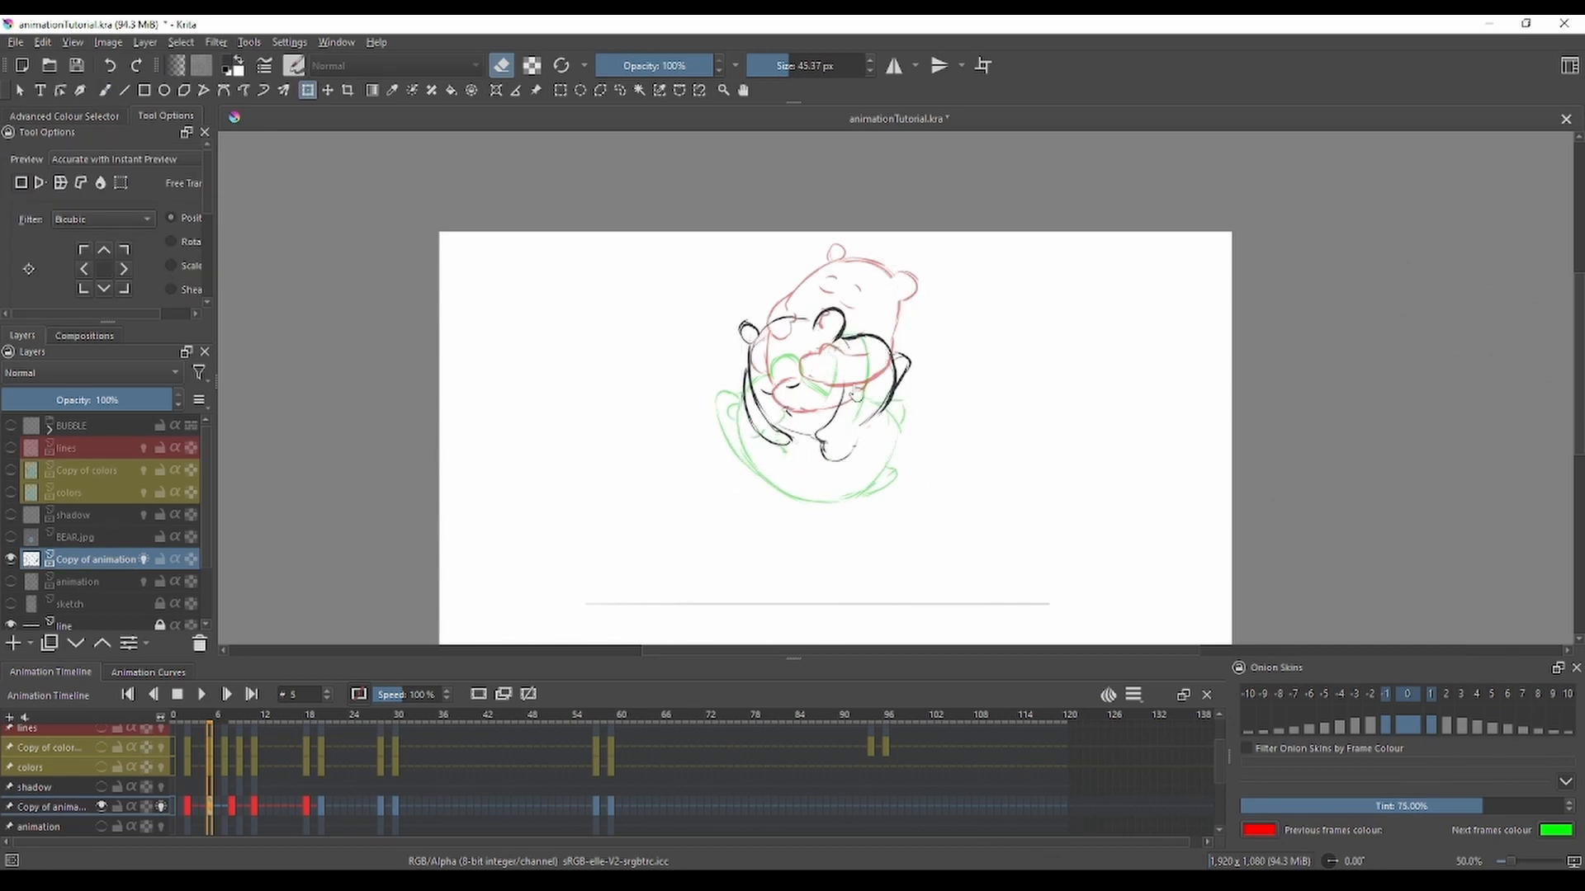
pyautogui.click(845, 381)
pyautogui.moveTo(973, 363); pyautogui.dragTo(967, 406)
pyautogui.moveTo(886, 366); pyautogui.dragTo(881, 354)
pyautogui.press('Escape')
pyautogui.press('b')
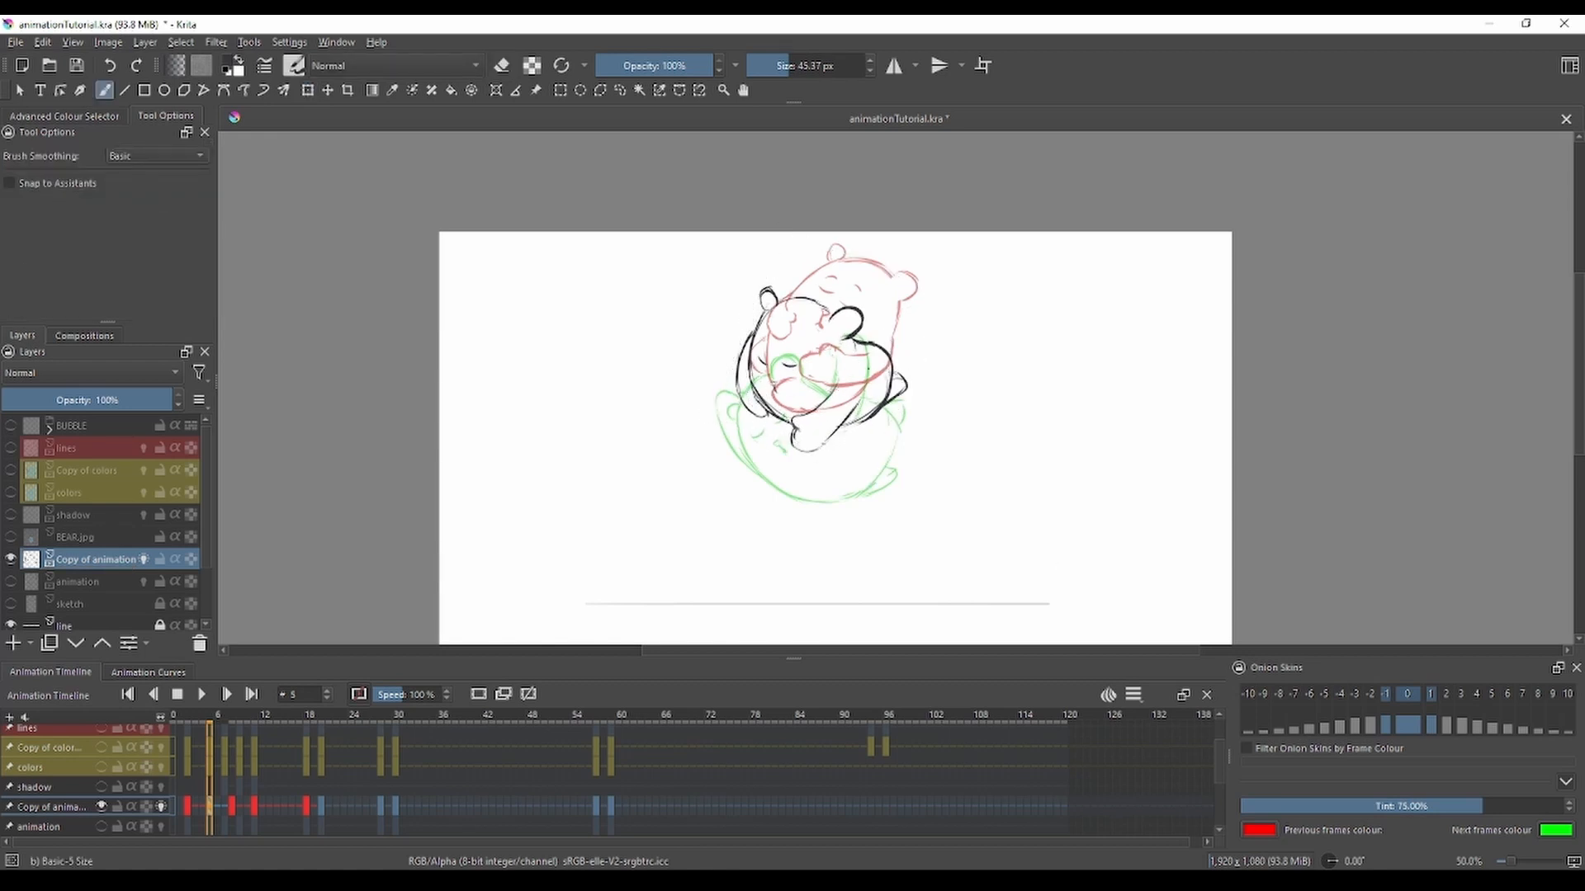
# Step: Shift the flattened-bear keyframe one frame forward and insert a blank keyframe at frame 10 of the Copy of animation layer
pyautogui.moveTo(255, 805); pyautogui.dragTo(261, 807)
pyautogui.click(246, 806)
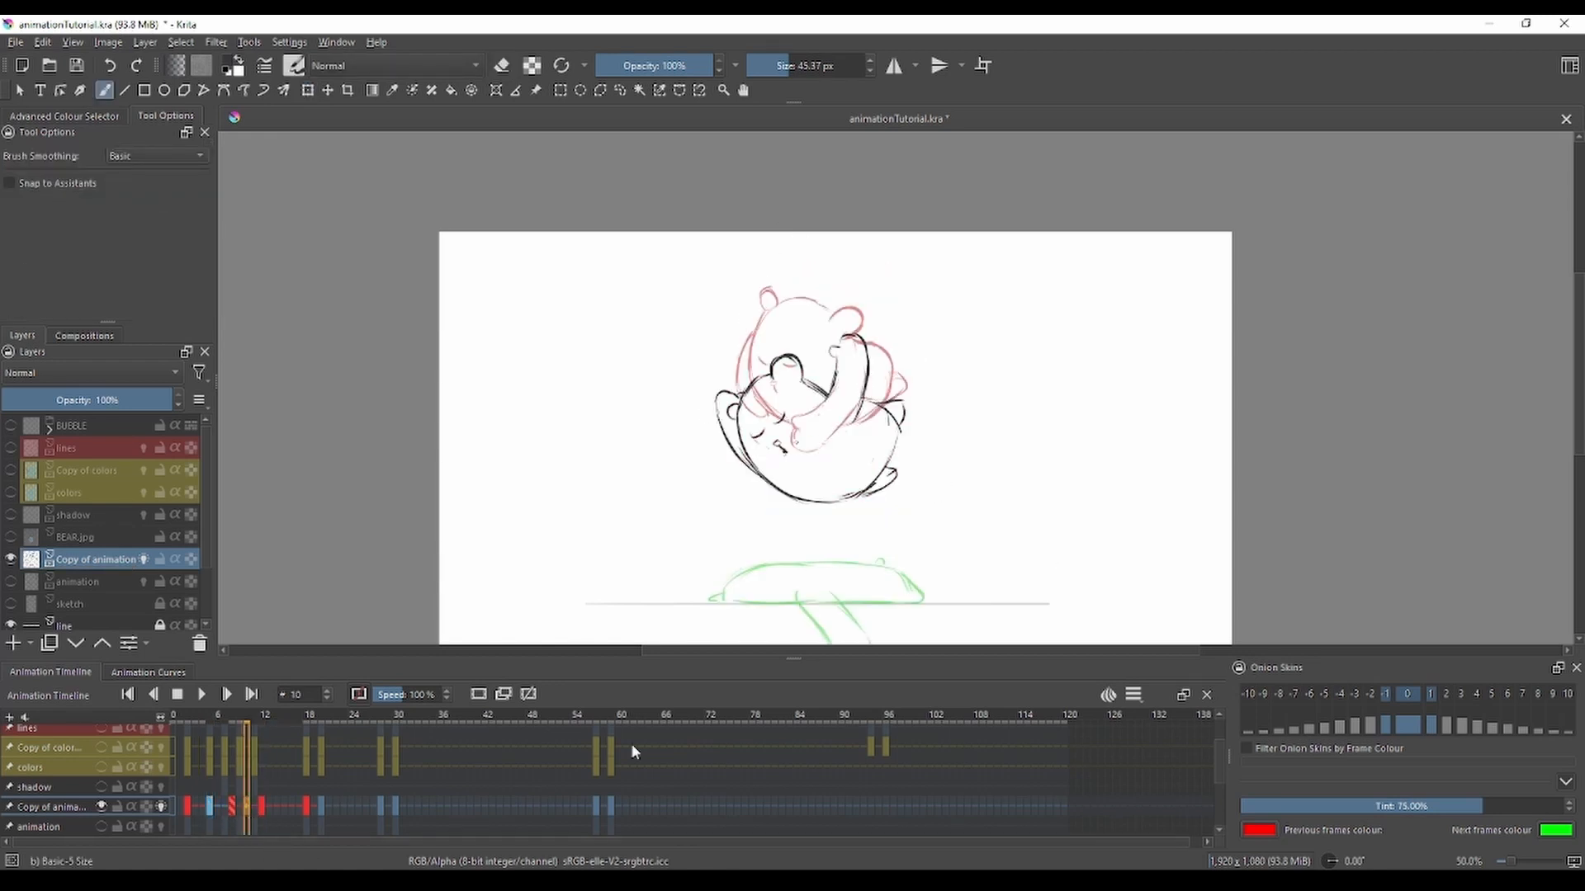
pyautogui.click(478, 693)
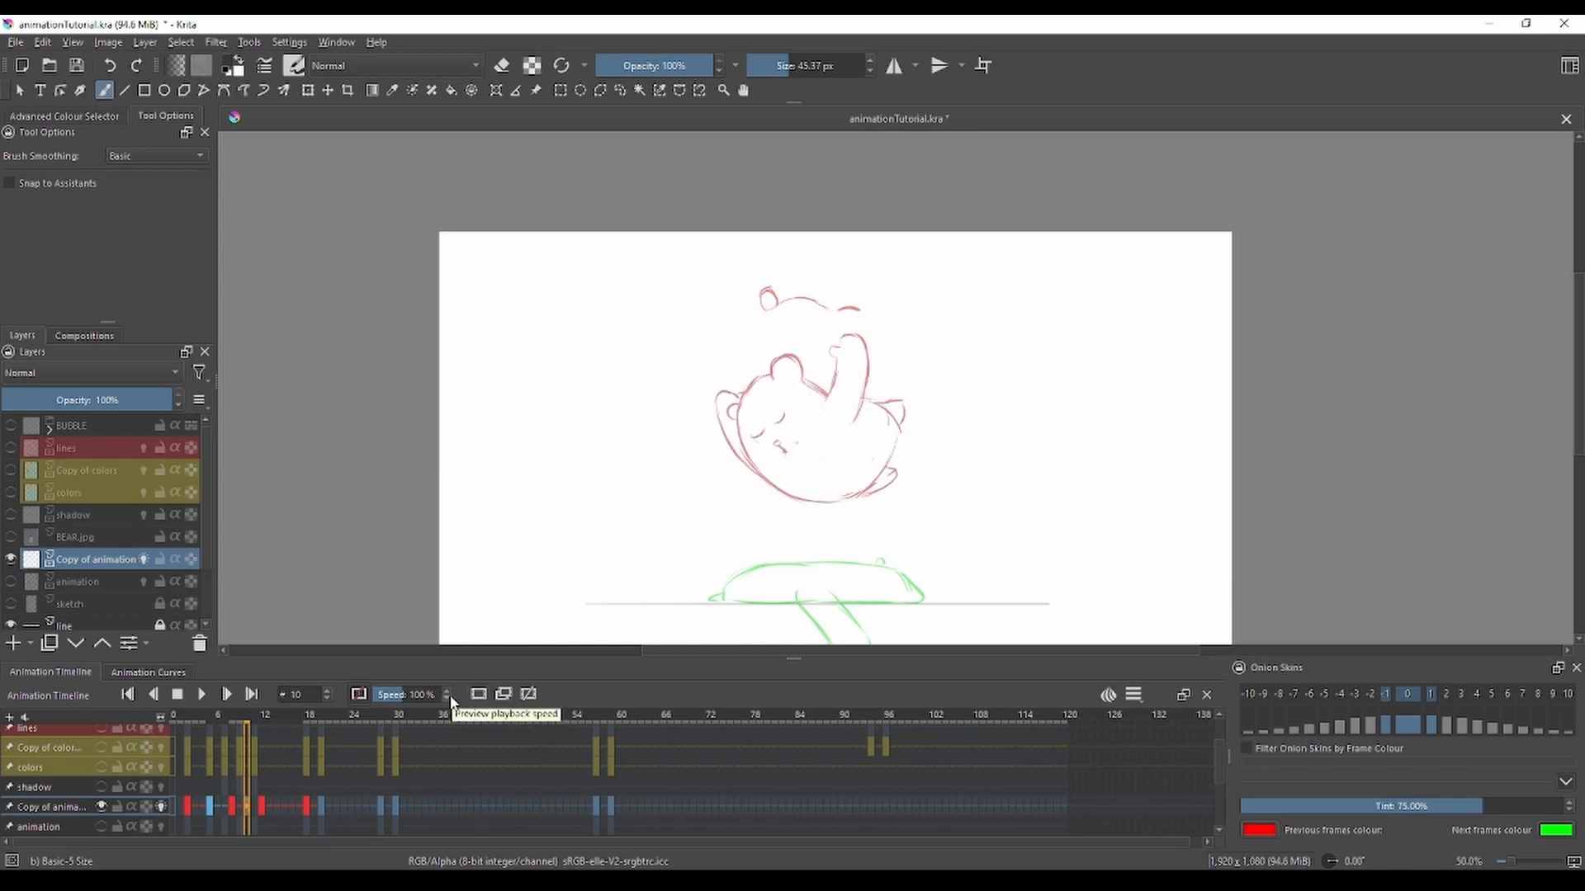
pyautogui.rightClick(245, 808)
pyautogui.click(289, 794)
pyautogui.click(233, 807)
pyautogui.click(246, 807)
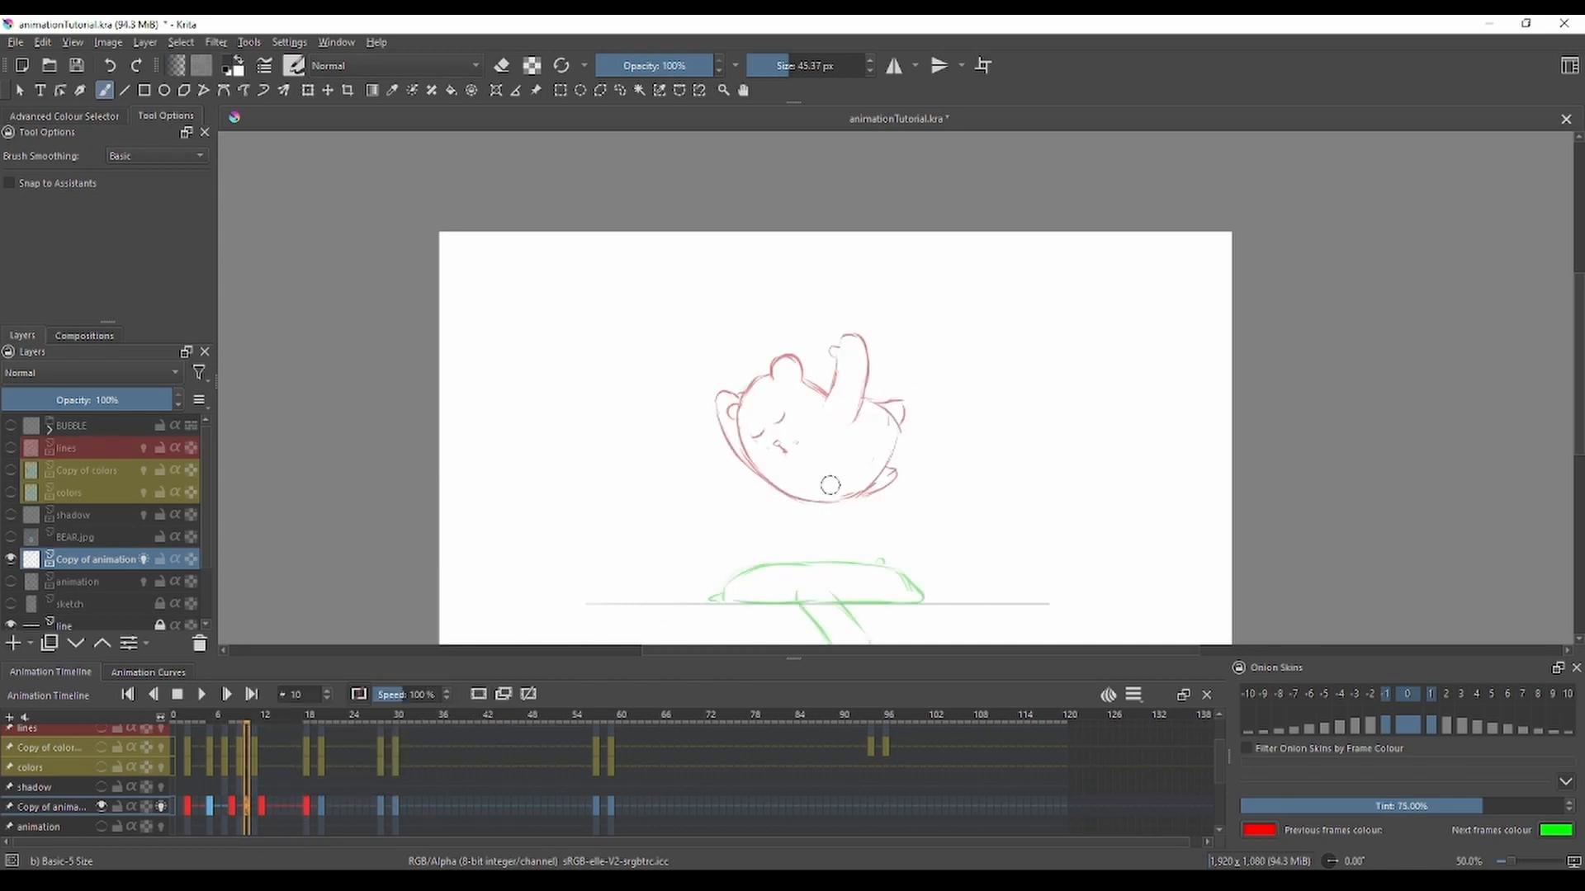
# Step: Sketch the falling bear with a rounded body, face and outstretched leg in frame 10, following the onion skins
pyautogui.moveTo(877, 351)
pyautogui.mouseDown()
pyautogui.moveTo(918, 483)
pyautogui.moveTo(880, 510)
pyautogui.moveTo(895, 428)
pyautogui.mouseUp()
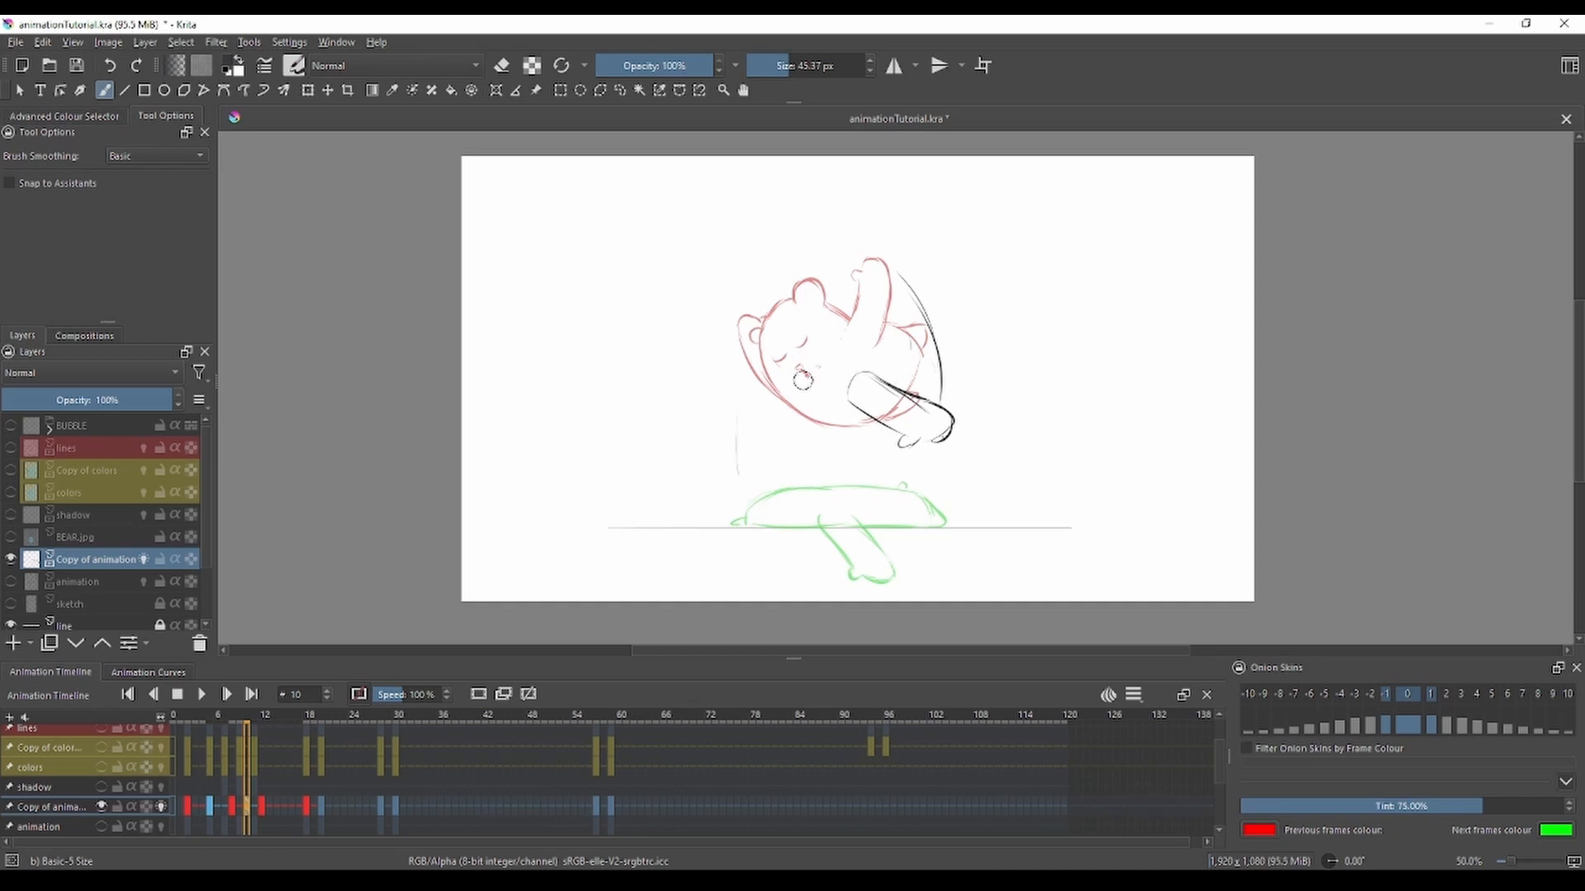
pyautogui.moveTo(802, 380); pyautogui.dragTo(805, 401)
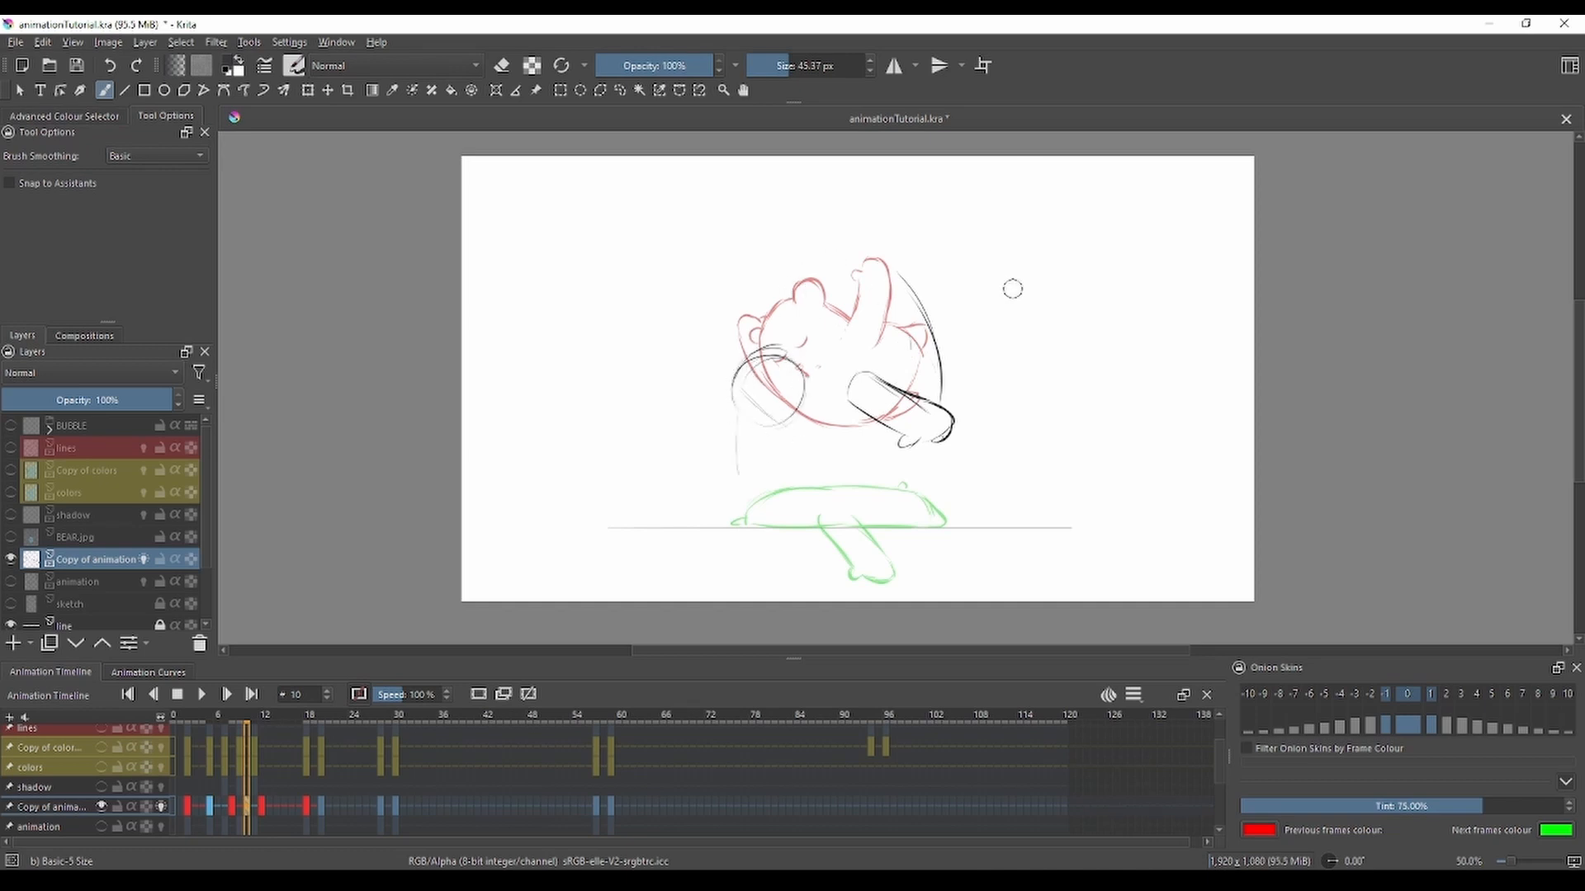
pyautogui.moveTo(732, 376); pyautogui.dragTo(843, 452)
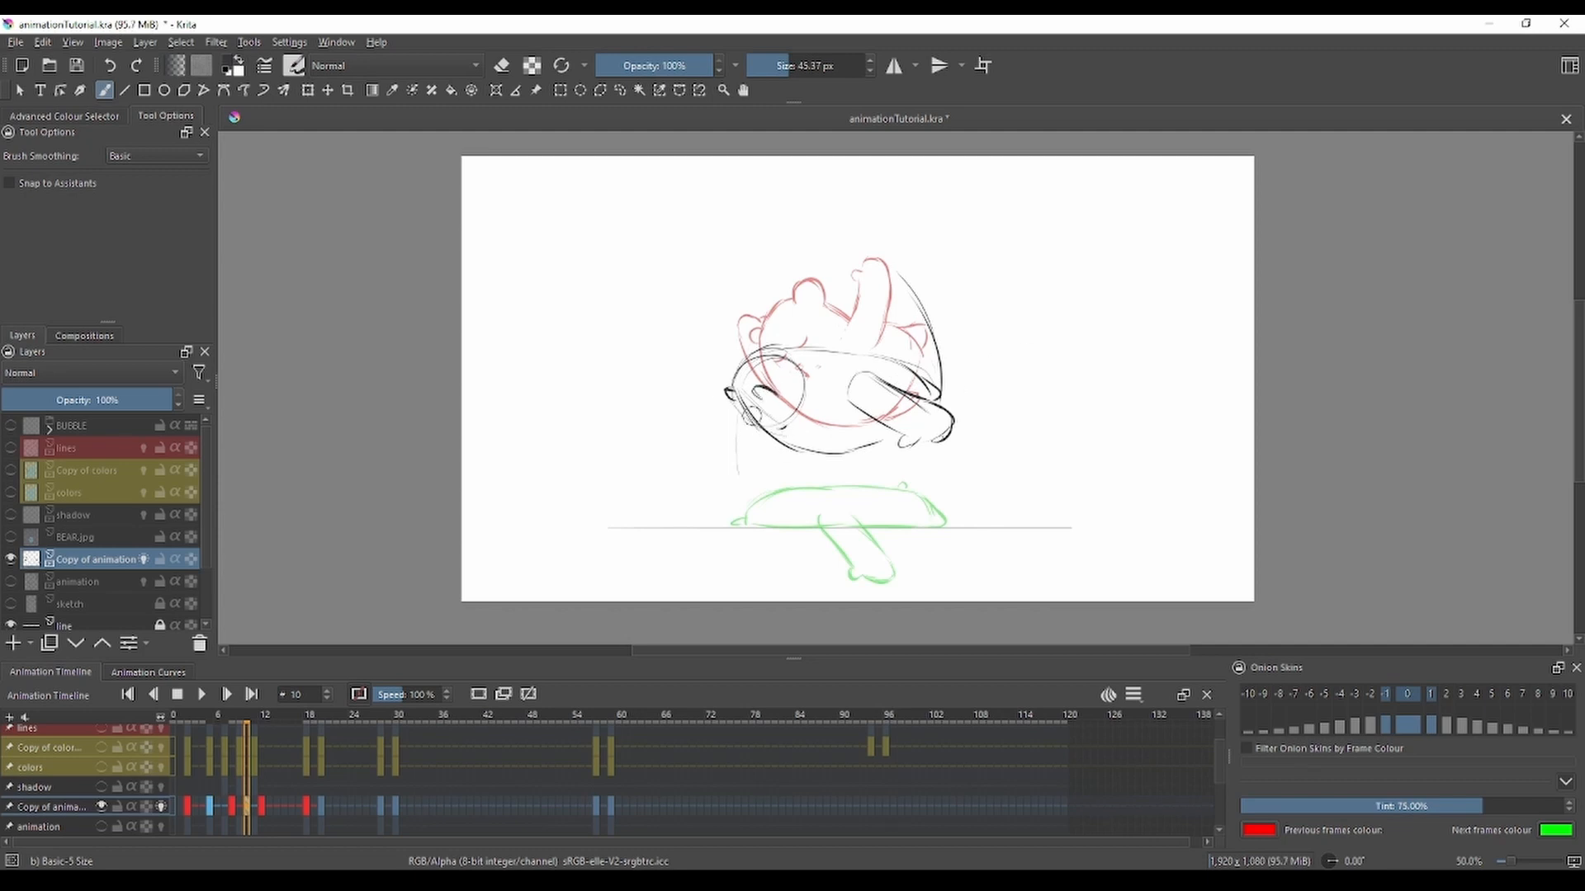
pyautogui.press('e')
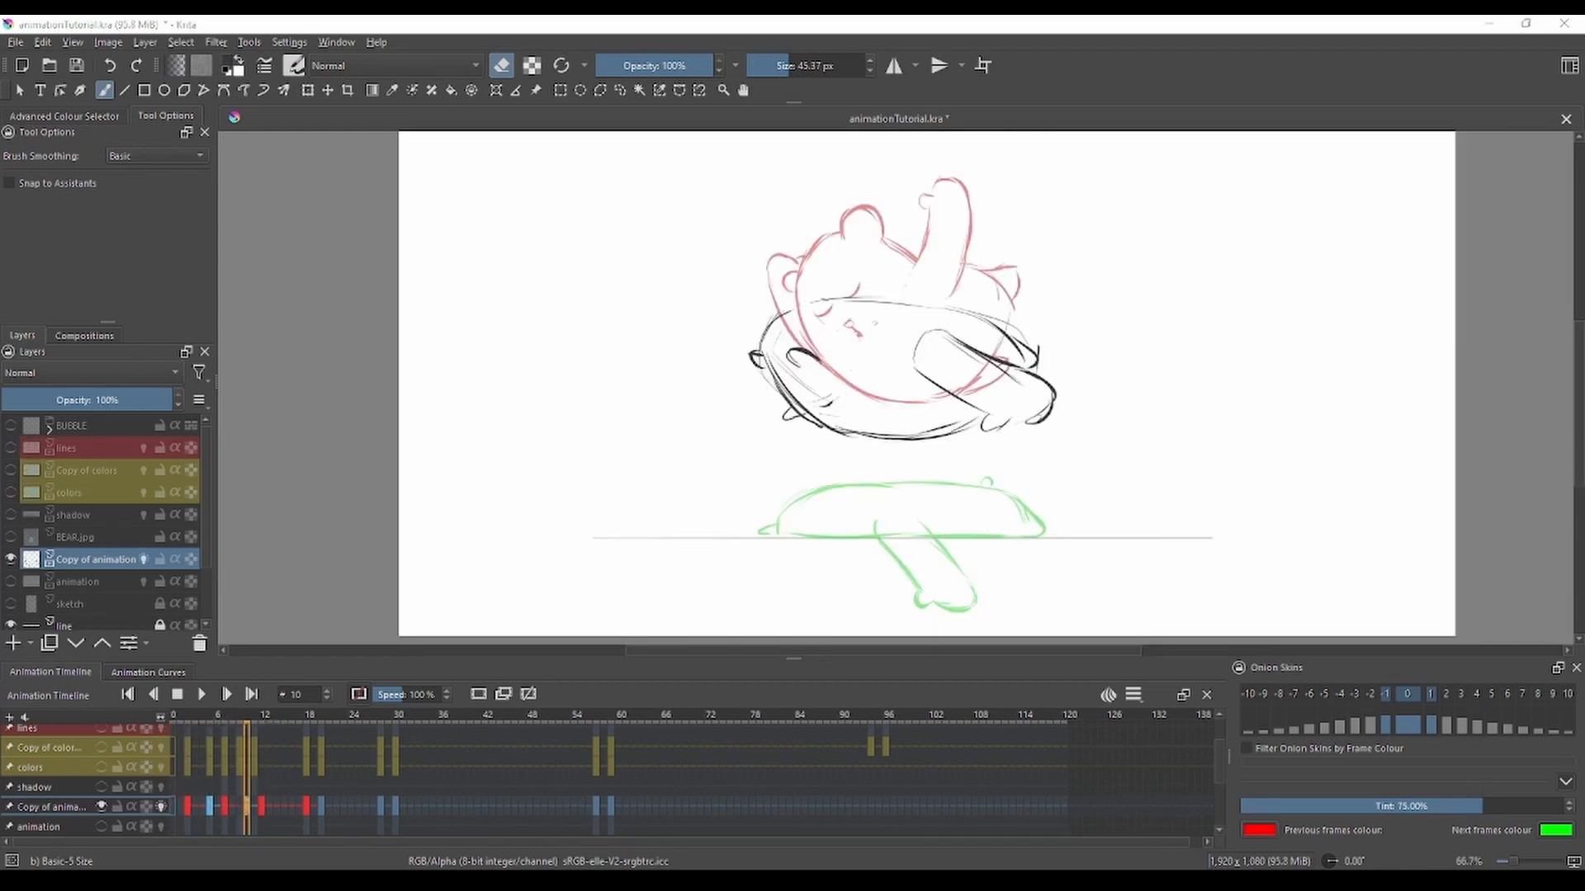
# Step: Move the frame 10 bear sketch down toward the ground line and play the animation
pyautogui.hotkey('ctrl', 't')
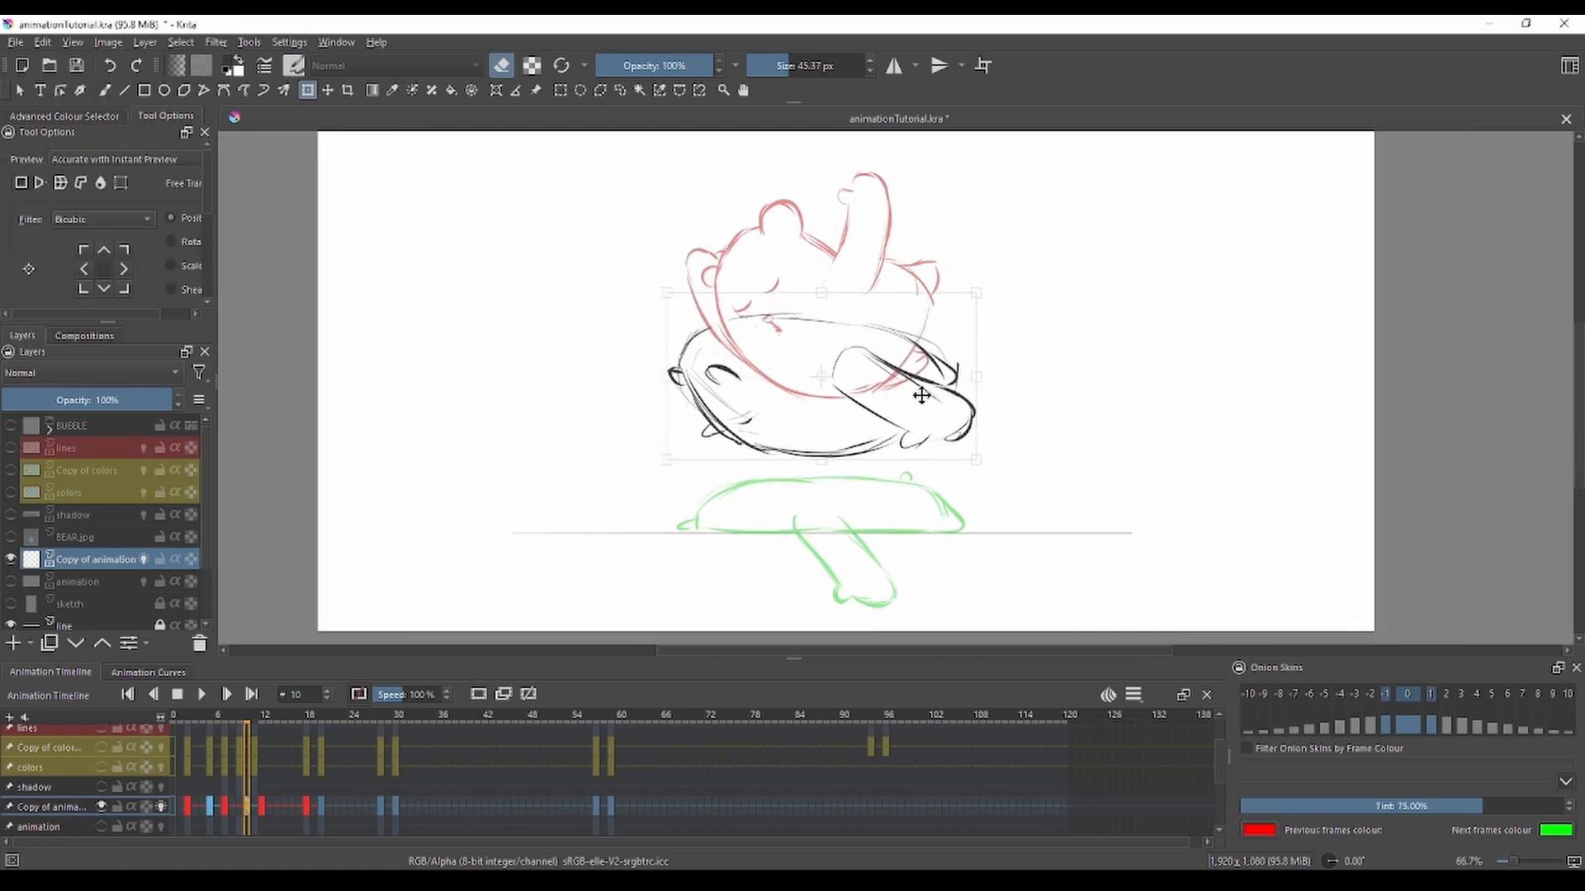
pyautogui.moveTo(1015, 399); pyautogui.dragTo(1016, 442)
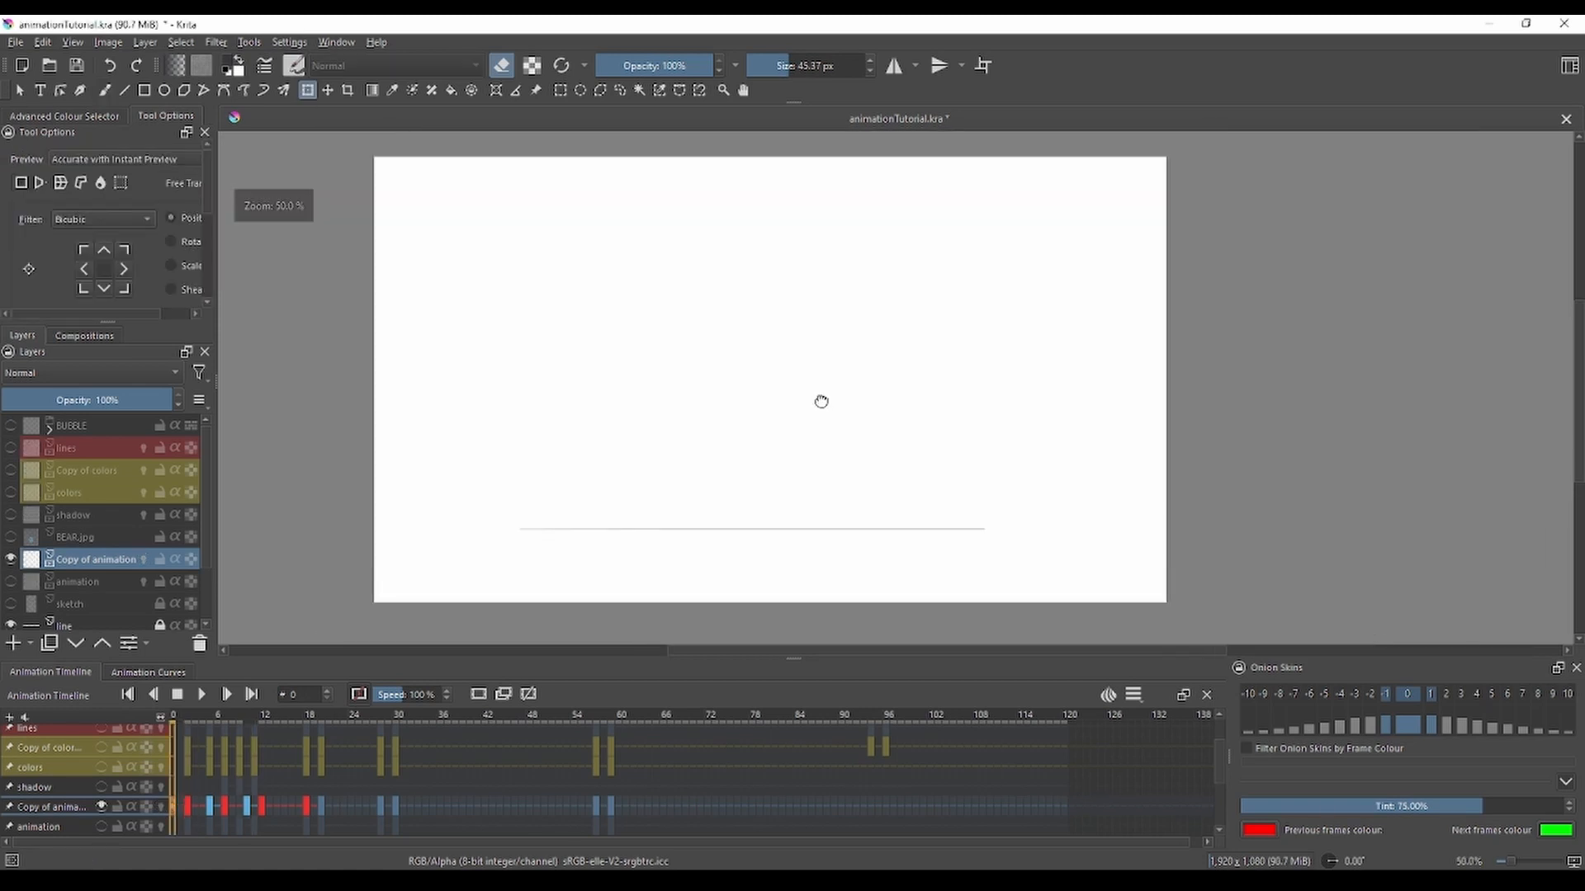
pyautogui.click(201, 694)
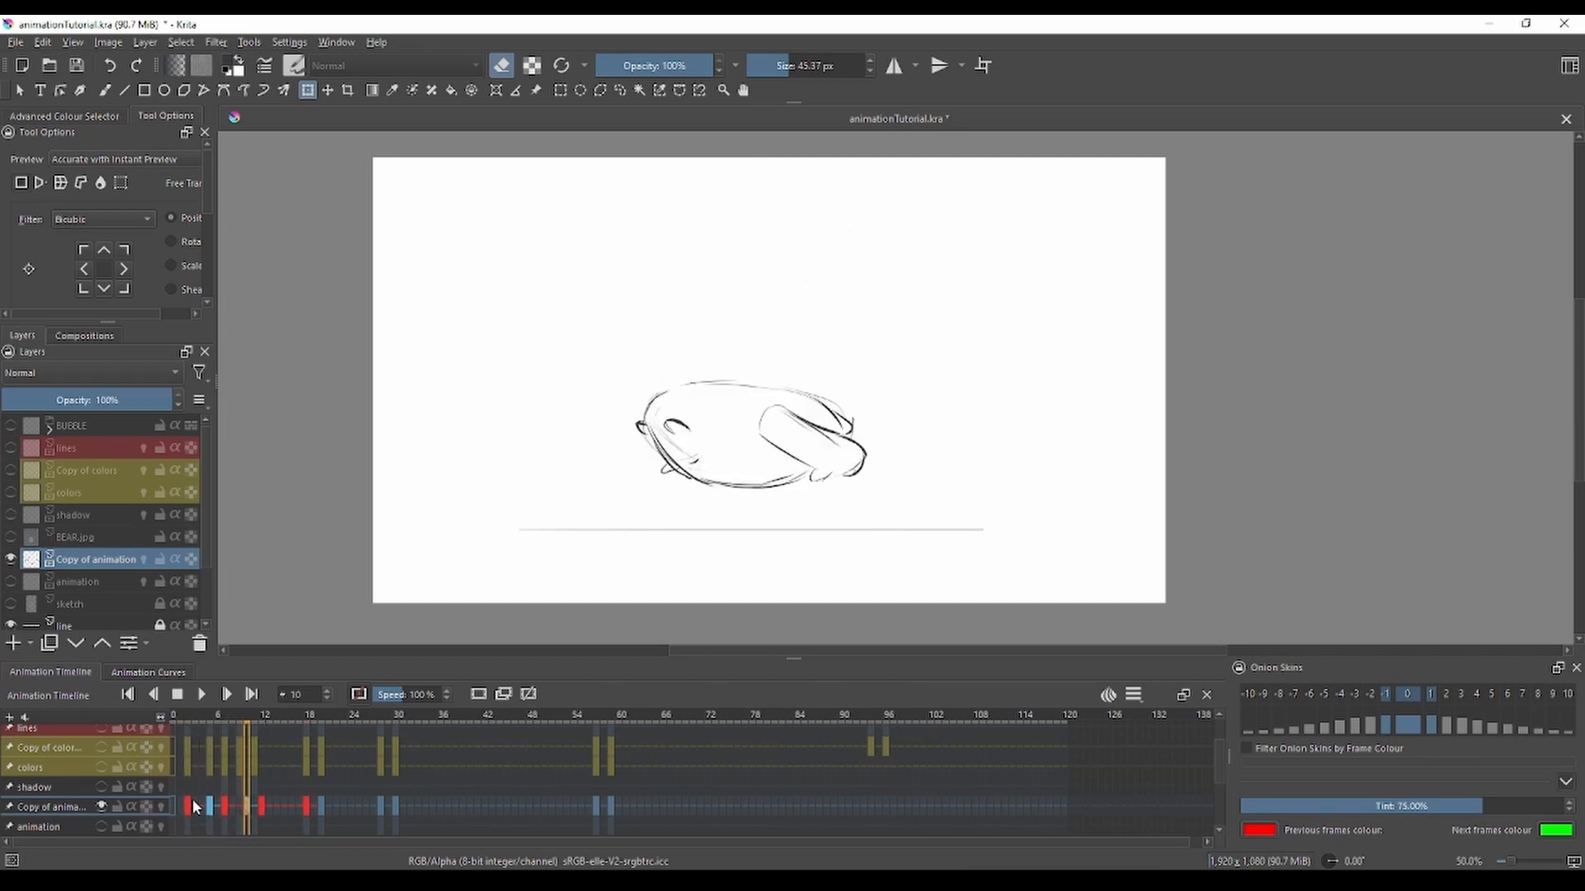
# Step: Turn on onion skins and sketch the bear propping itself up from the ground in frame 16
pyautogui.click(162, 806)
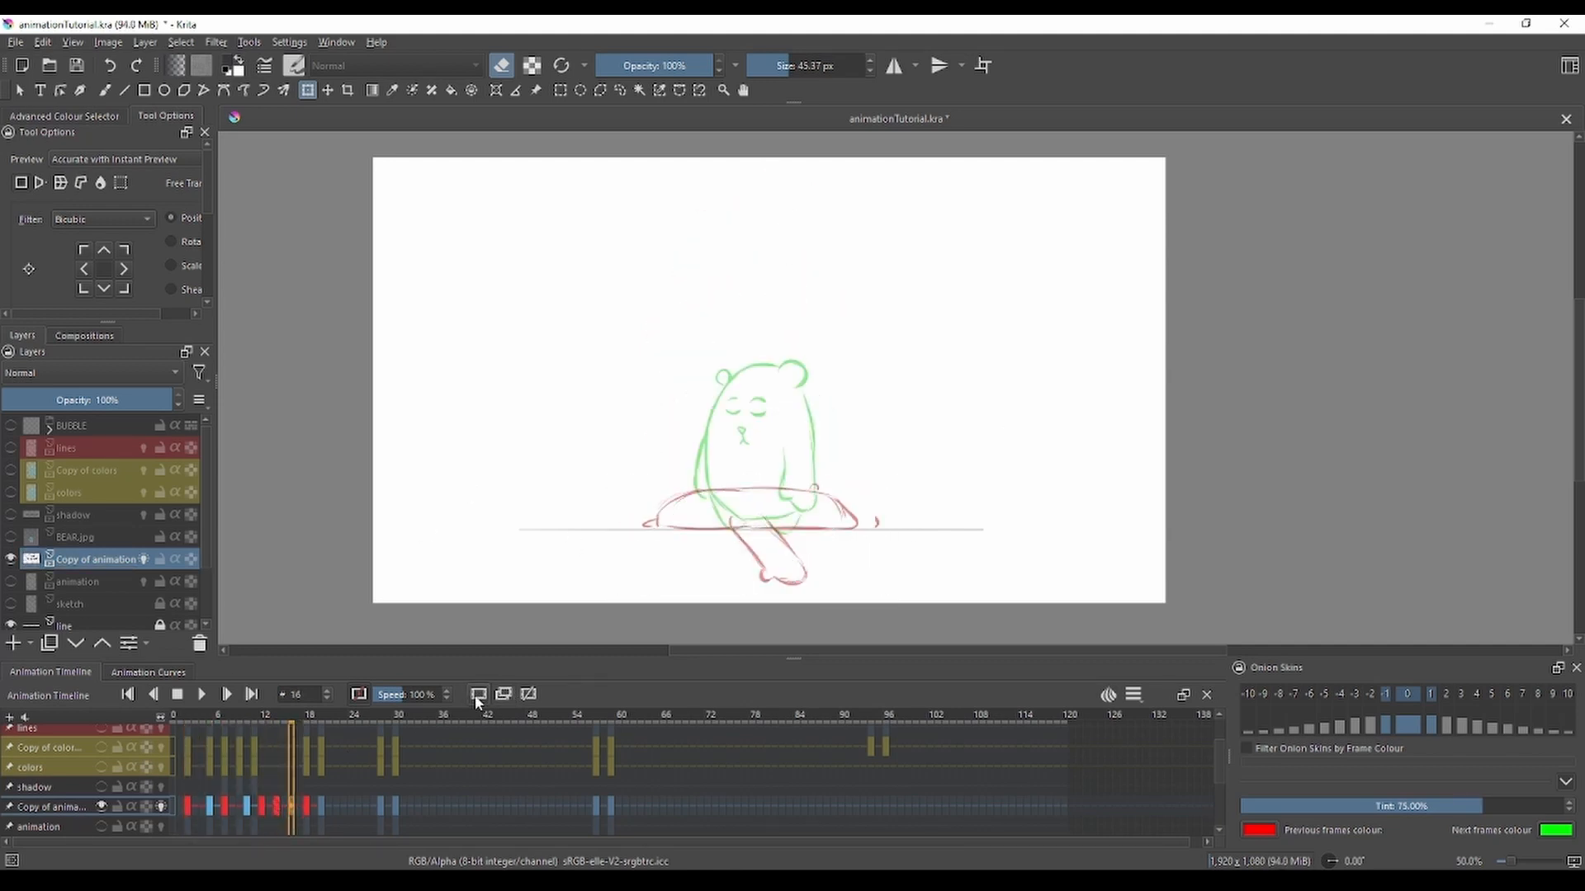
pyautogui.press('b')
pyautogui.press('e')
pyautogui.moveTo(764, 371)
pyautogui.mouseDown()
pyautogui.moveTo(723, 421)
pyautogui.moveTo(724, 378)
pyautogui.moveTo(791, 388)
pyautogui.mouseUp()
pyautogui.press('e')
pyautogui.press('e')
pyautogui.moveTo(728, 409)
pyautogui.mouseDown()
pyautogui.moveTo(693, 425)
pyautogui.moveTo(808, 483)
pyautogui.mouseUp()
pyautogui.hotkey('ctrl', 't')
pyautogui.click(105, 92)
pyautogui.moveTo(777, 438); pyautogui.dragTo(804, 487)
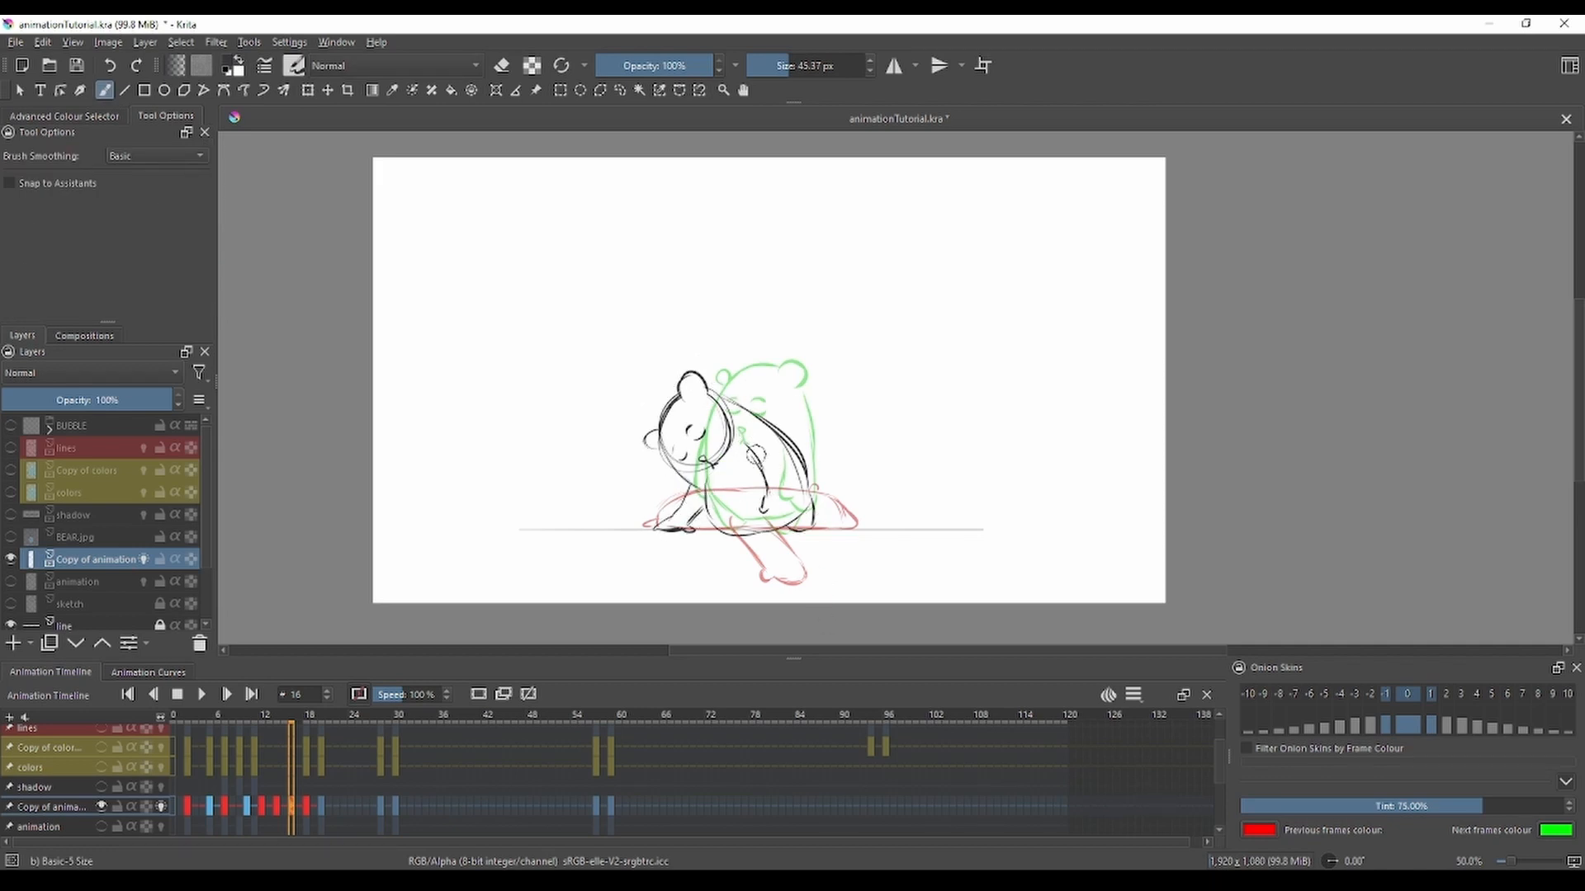
# Step: Finish the arm of the bear in frame 16, hide the onion skins and erase the overlapping lines inside the body
pyautogui.moveTo(747, 446); pyautogui.dragTo(766, 496)
pyautogui.click(161, 806)
pyautogui.press('e')
pyautogui.moveTo(725, 413)
pyautogui.mouseDown()
pyautogui.moveTo(693, 471)
pyautogui.moveTo(716, 462)
pyautogui.mouseUp()
pyautogui.moveTo(780, 438); pyautogui.dragTo(805, 493)
pyautogui.press('e')
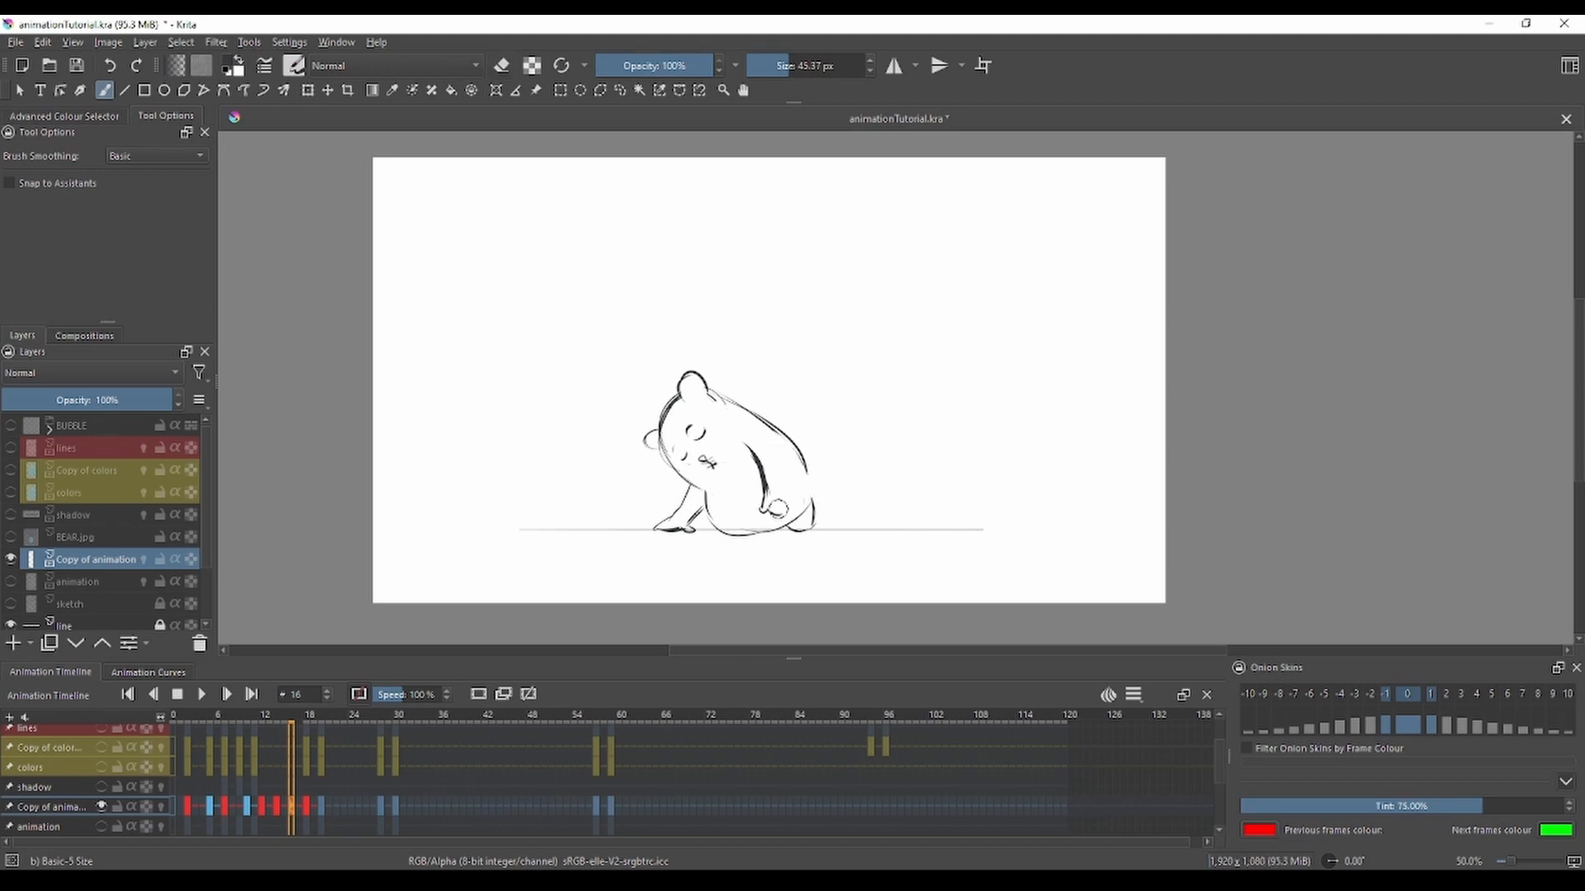
# Step: Step back through the frames before frame 16 and play the animation to check the motion
pyautogui.press('Left')
pyautogui.press('Left')
pyautogui.press('Left')
pyautogui.press('Left')
pyautogui.press('Left')
pyautogui.press('Left')
pyautogui.press('Left')
pyautogui.press('Left')
pyautogui.press('Left')
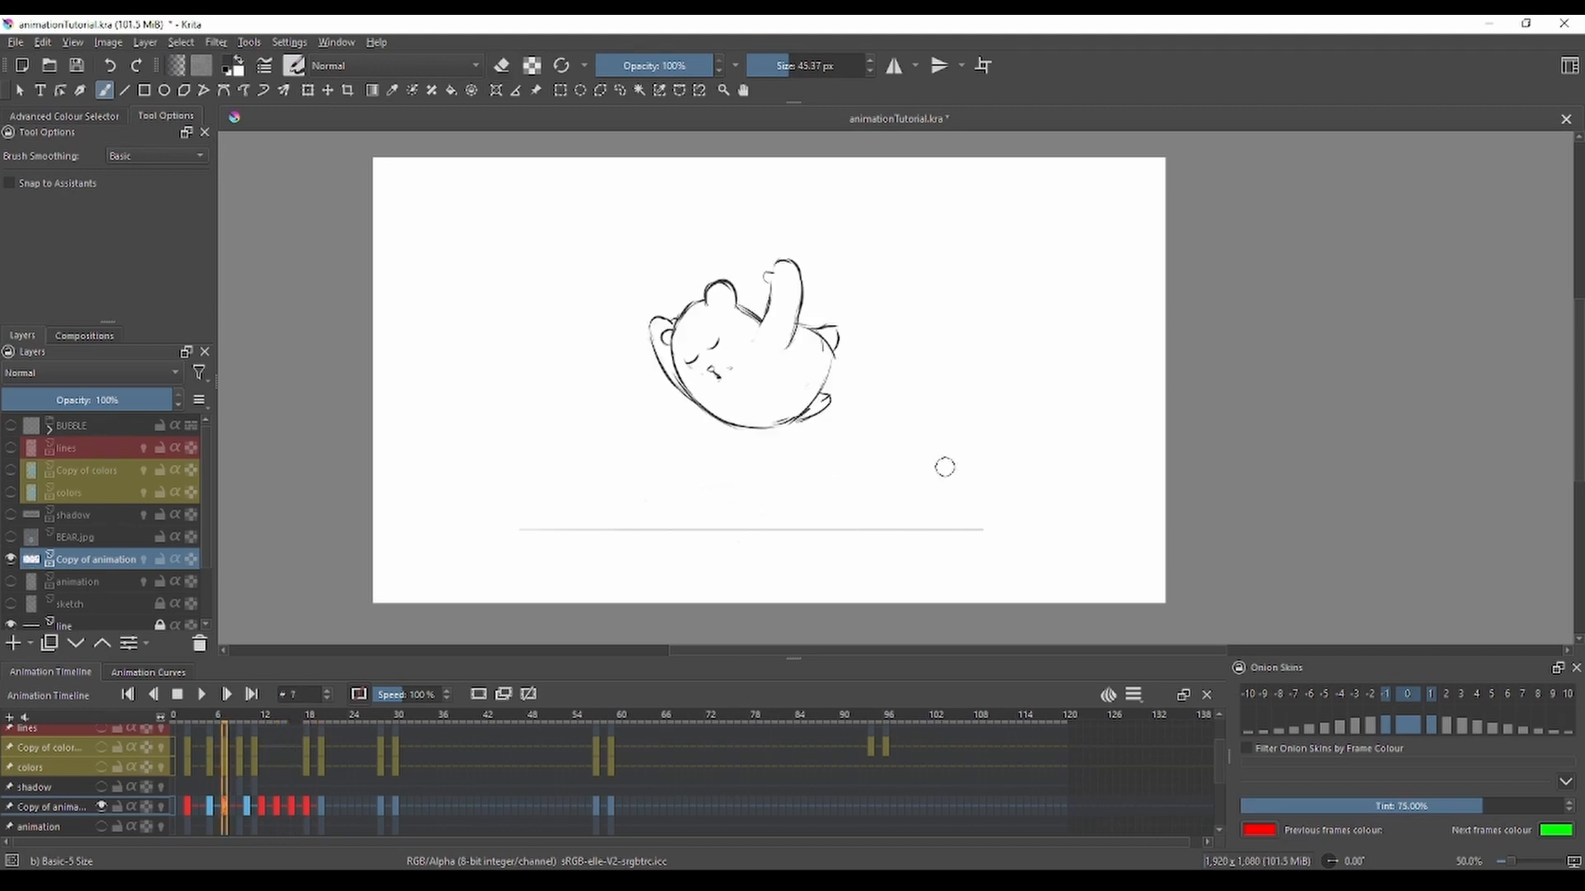
pyautogui.press('space')
pyautogui.press('space')
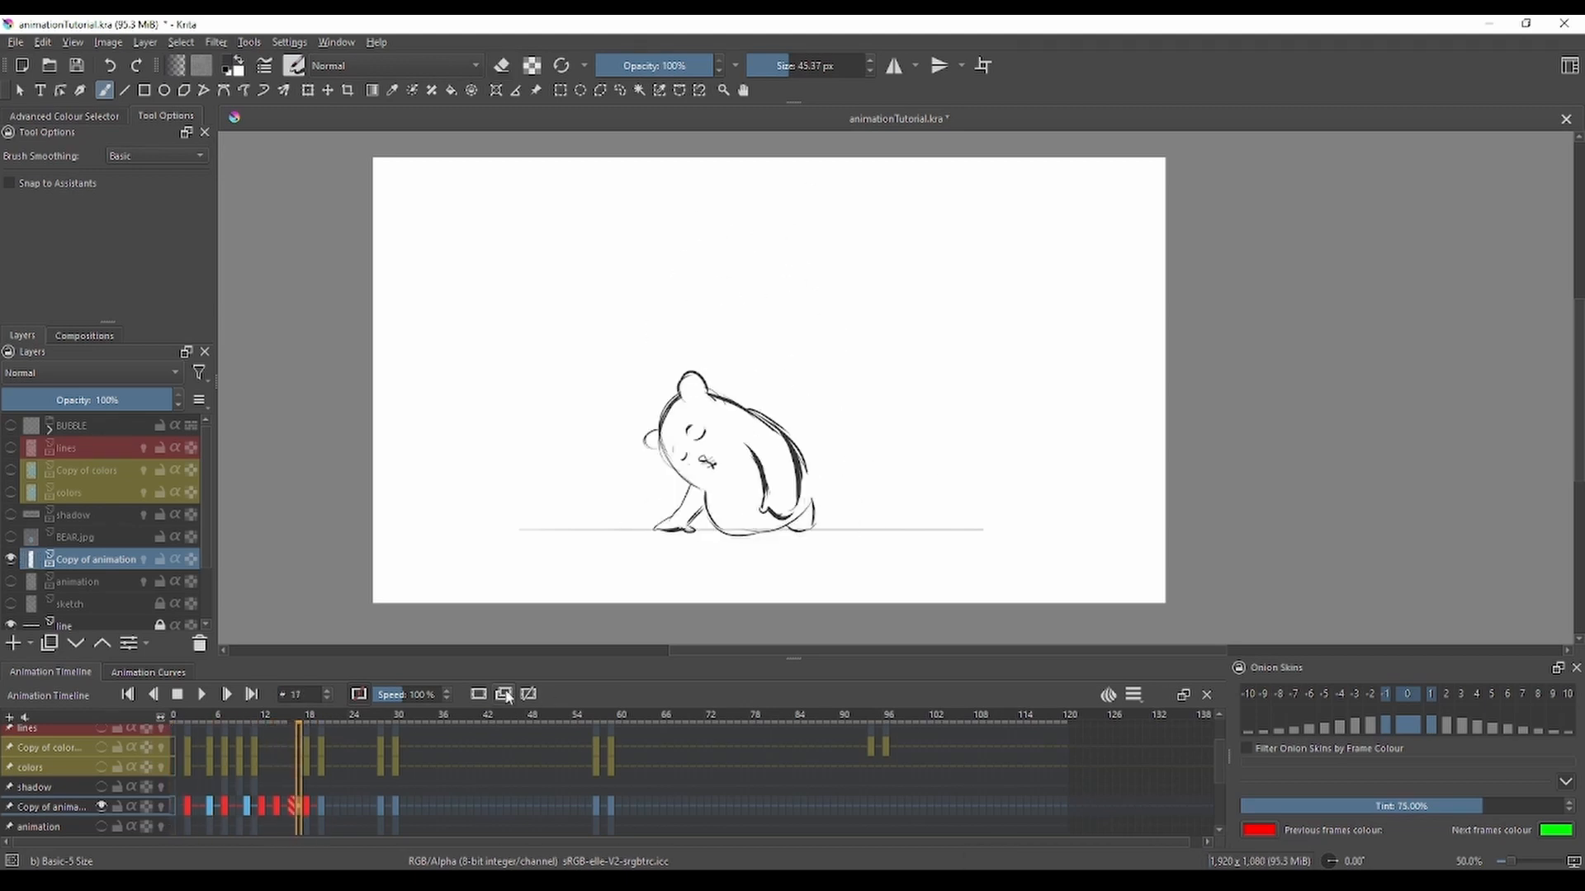
# Step: Duplicate the leaning bear into frame 17 with onion skins on, and rotate and shift it toward the standing pose
pyautogui.click(503, 694)
pyautogui.click(161, 807)
pyautogui.hotkey('ctrl', 't')
pyautogui.moveTo(730, 454); pyautogui.dragTo(736, 523)
pyautogui.moveTo(890, 386); pyautogui.dragTo(913, 417)
pyautogui.moveTo(787, 496); pyautogui.dragTo(782, 479)
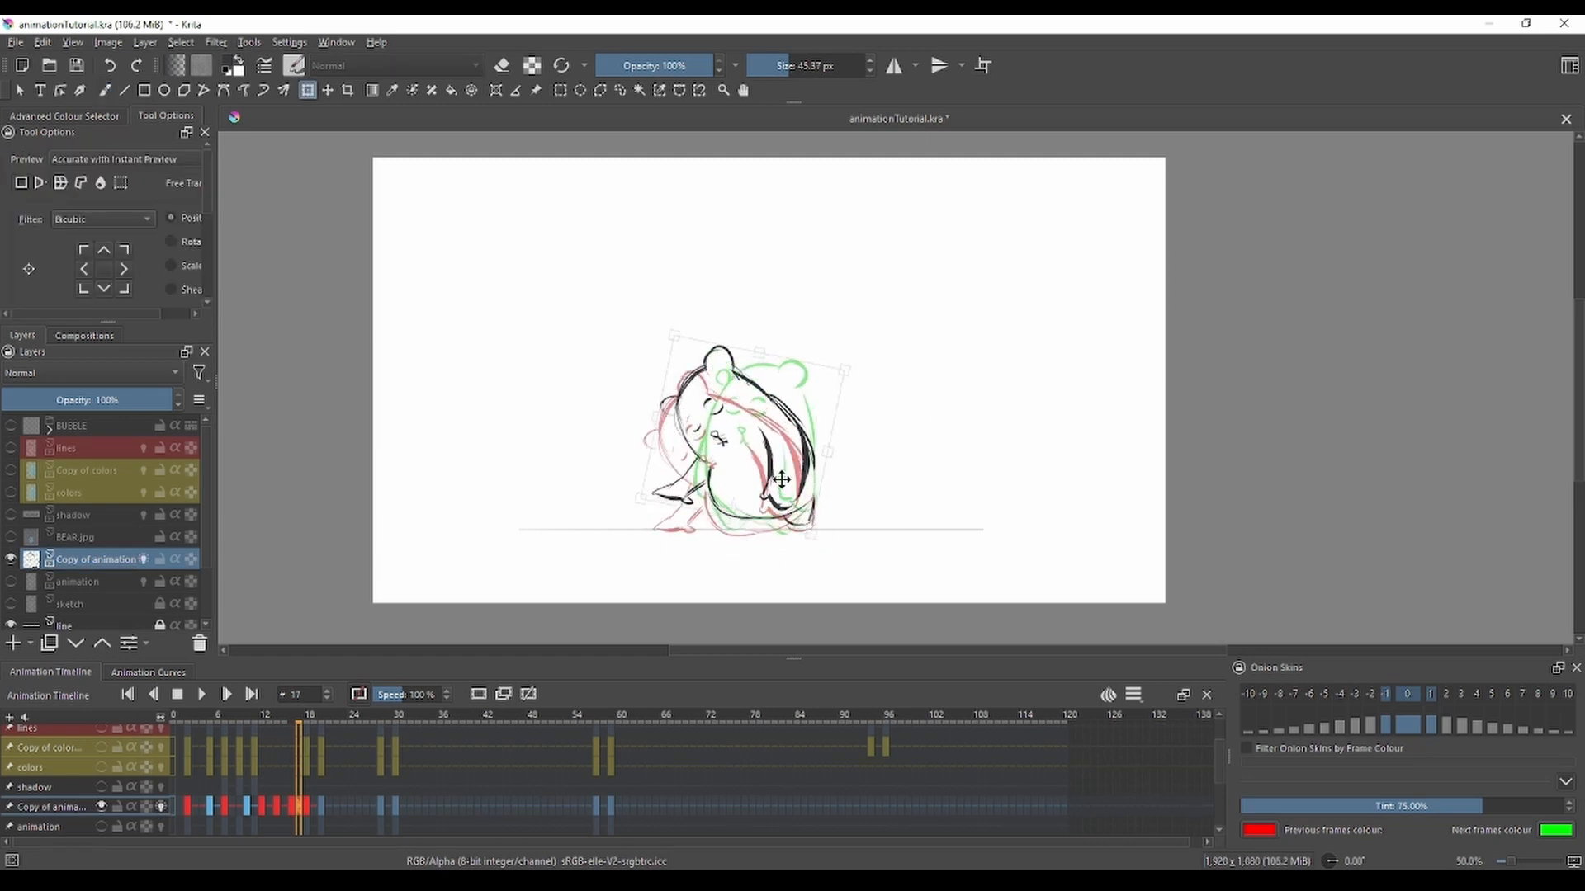
pyautogui.press('Return')
pyautogui.press('b')
pyautogui.hotkey('ctrl', 't')
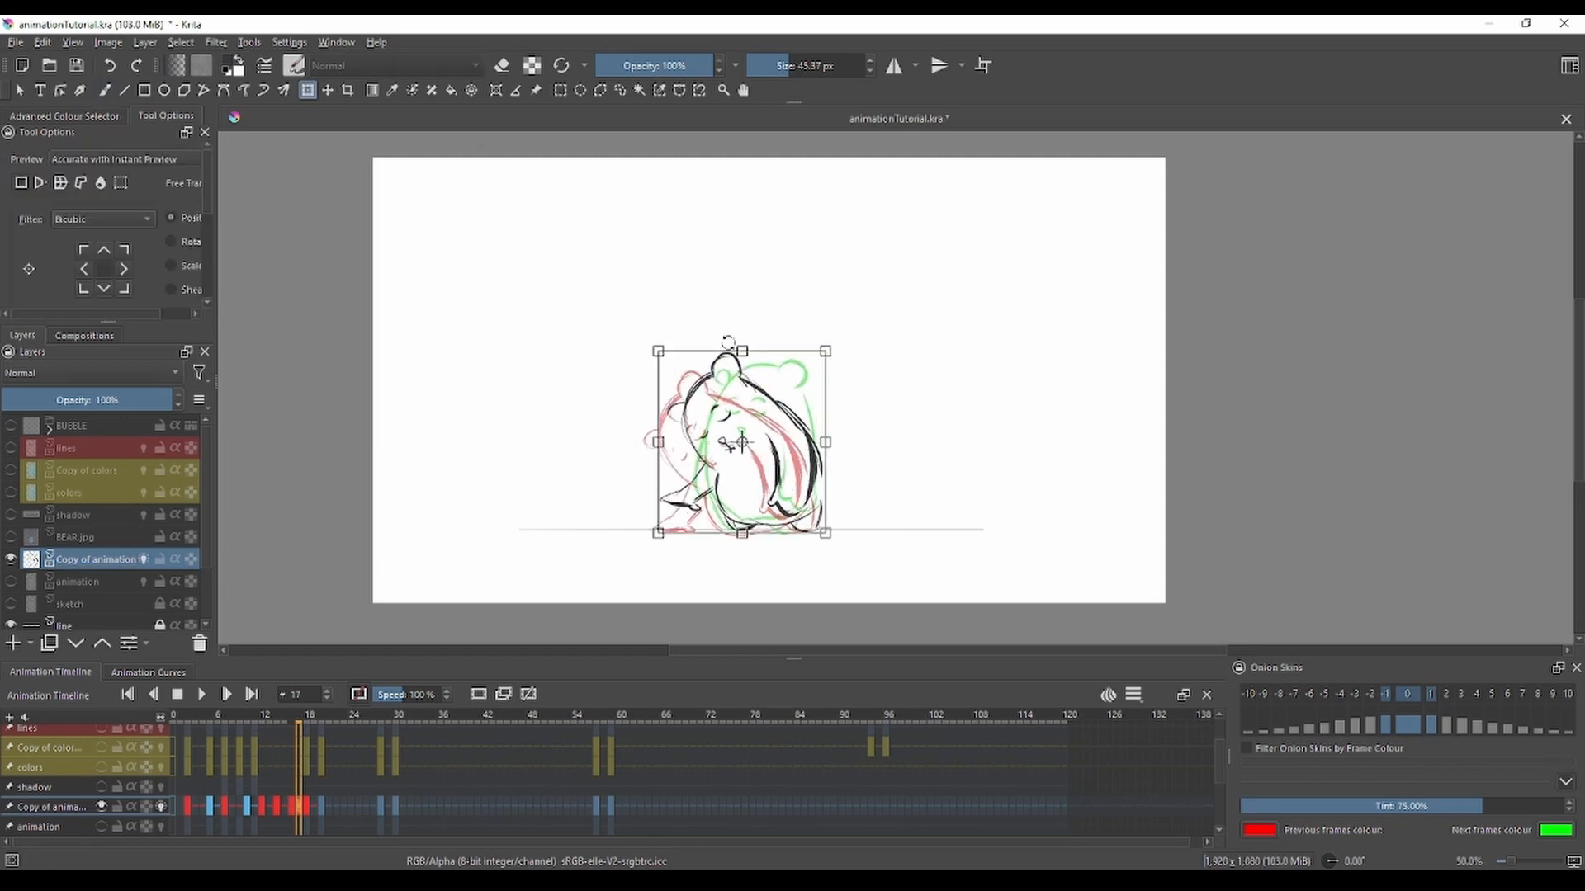
pyautogui.press('Return')
# Step: Hide the onion skins and compare frame 17 with the frames before and after it
pyautogui.click(161, 807)
pyautogui.press('Right')
pyautogui.press('Left')
pyautogui.press('Left')
pyautogui.press('Right')
pyautogui.press('Right')
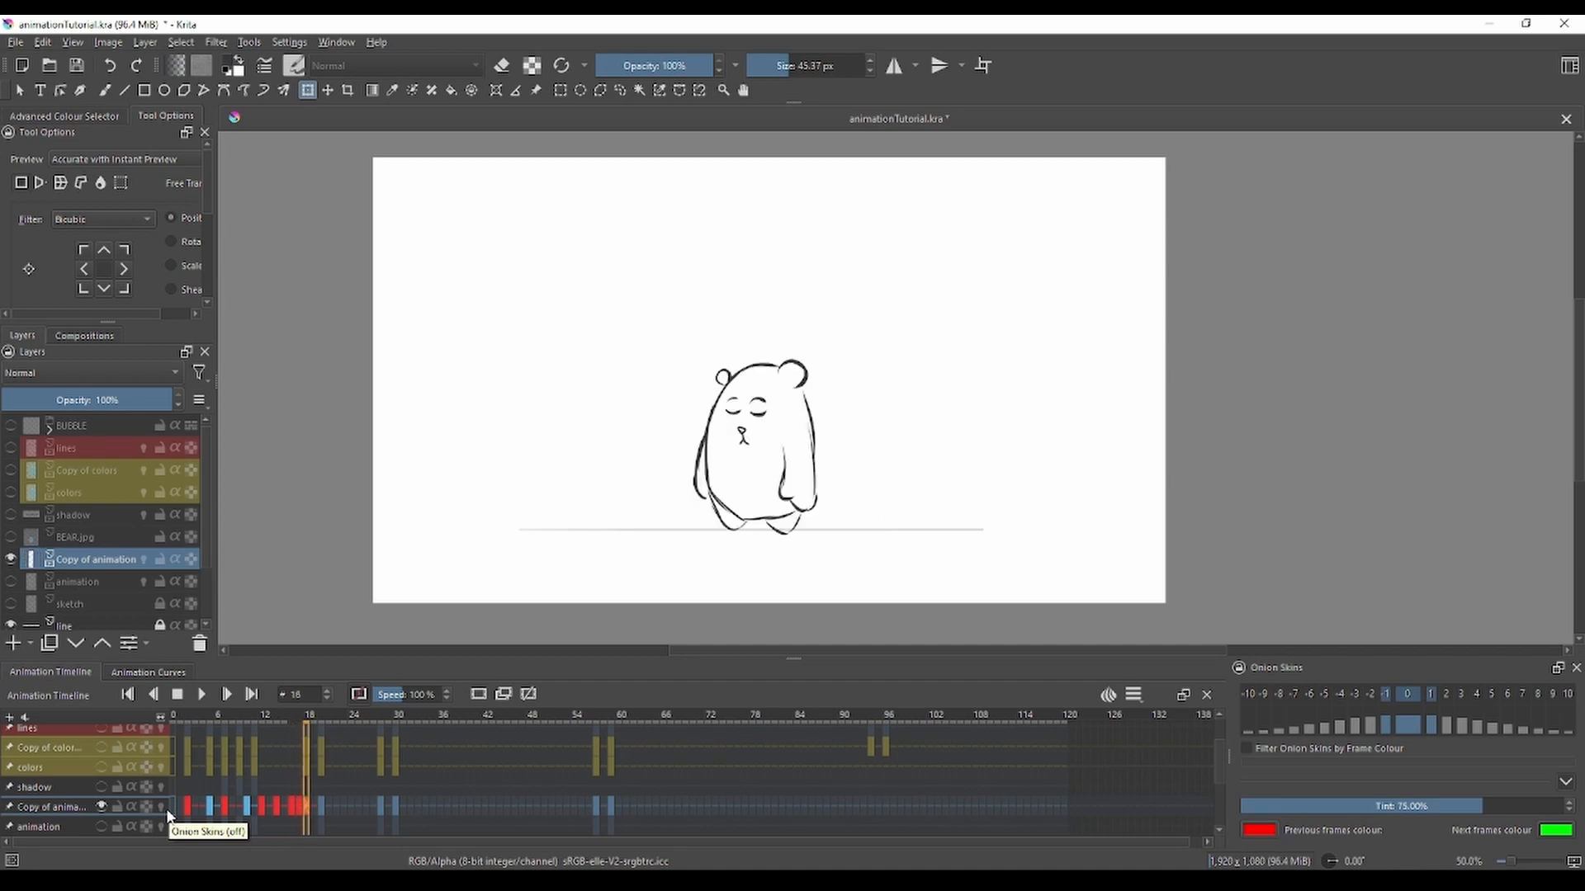
pyautogui.press('Left')
pyautogui.press('Left')
pyautogui.press('Left')
pyautogui.press('Left')
pyautogui.press('Left')
pyautogui.press('Left')
pyautogui.press('Left')
pyautogui.press('Left')
pyautogui.press('Right')
pyautogui.press('Right')
pyautogui.press('Right')
pyautogui.press('Right')
pyautogui.press('Right')
pyautogui.press('Right')
pyautogui.press('Right')
pyautogui.press('Right')
pyautogui.press('Left')
# Step: Erase the outstretched supporting arm in frame 17, then select the bear's head and transform it toward the upright pose
pyautogui.press('e')
pyautogui.press('b')
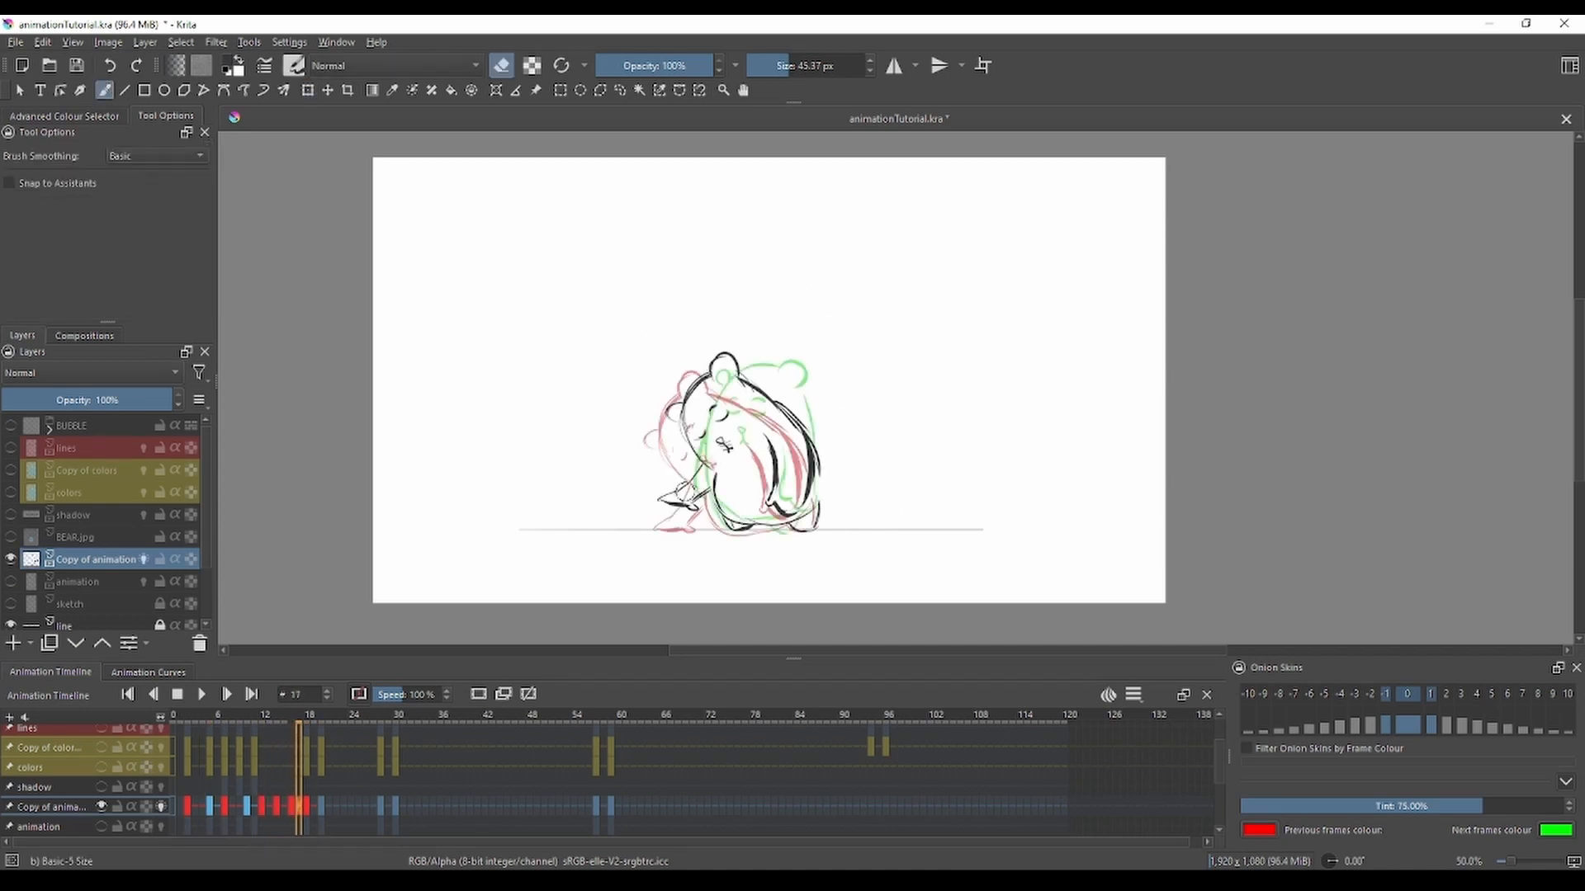
pyautogui.moveTo(672, 500)
pyautogui.mouseDown()
pyautogui.moveTo(700, 481)
pyautogui.moveTo(666, 460)
pyautogui.moveTo(743, 452)
pyautogui.mouseUp()
pyautogui.click(618, 90)
pyautogui.click(307, 90)
pyautogui.moveTo(829, 342)
pyautogui.mouseDown()
pyautogui.moveTo(793, 368)
pyautogui.moveTo(799, 382)
pyautogui.mouseUp()
pyautogui.press('Return')
pyautogui.hotkey('ctrl', 'shift', 'a')
# Step: Redraw the bear's supporting arm hanging beside the body in frame 17
pyautogui.press('b')
pyautogui.press('e')
pyautogui.moveTo(702, 451); pyautogui.dragTo(694, 507)
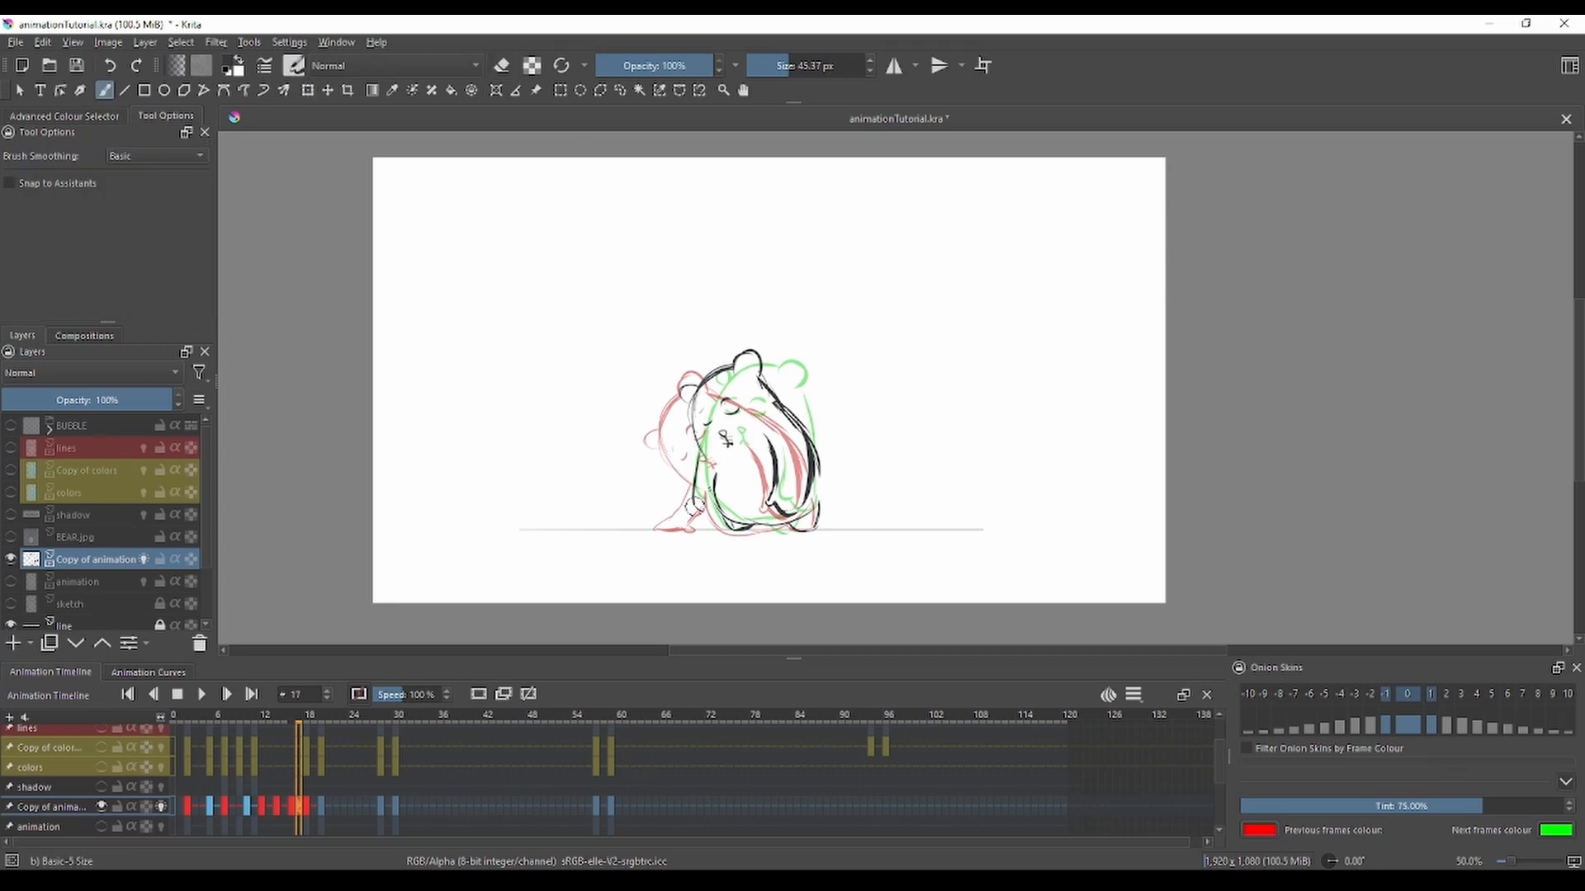
pyautogui.press('e')
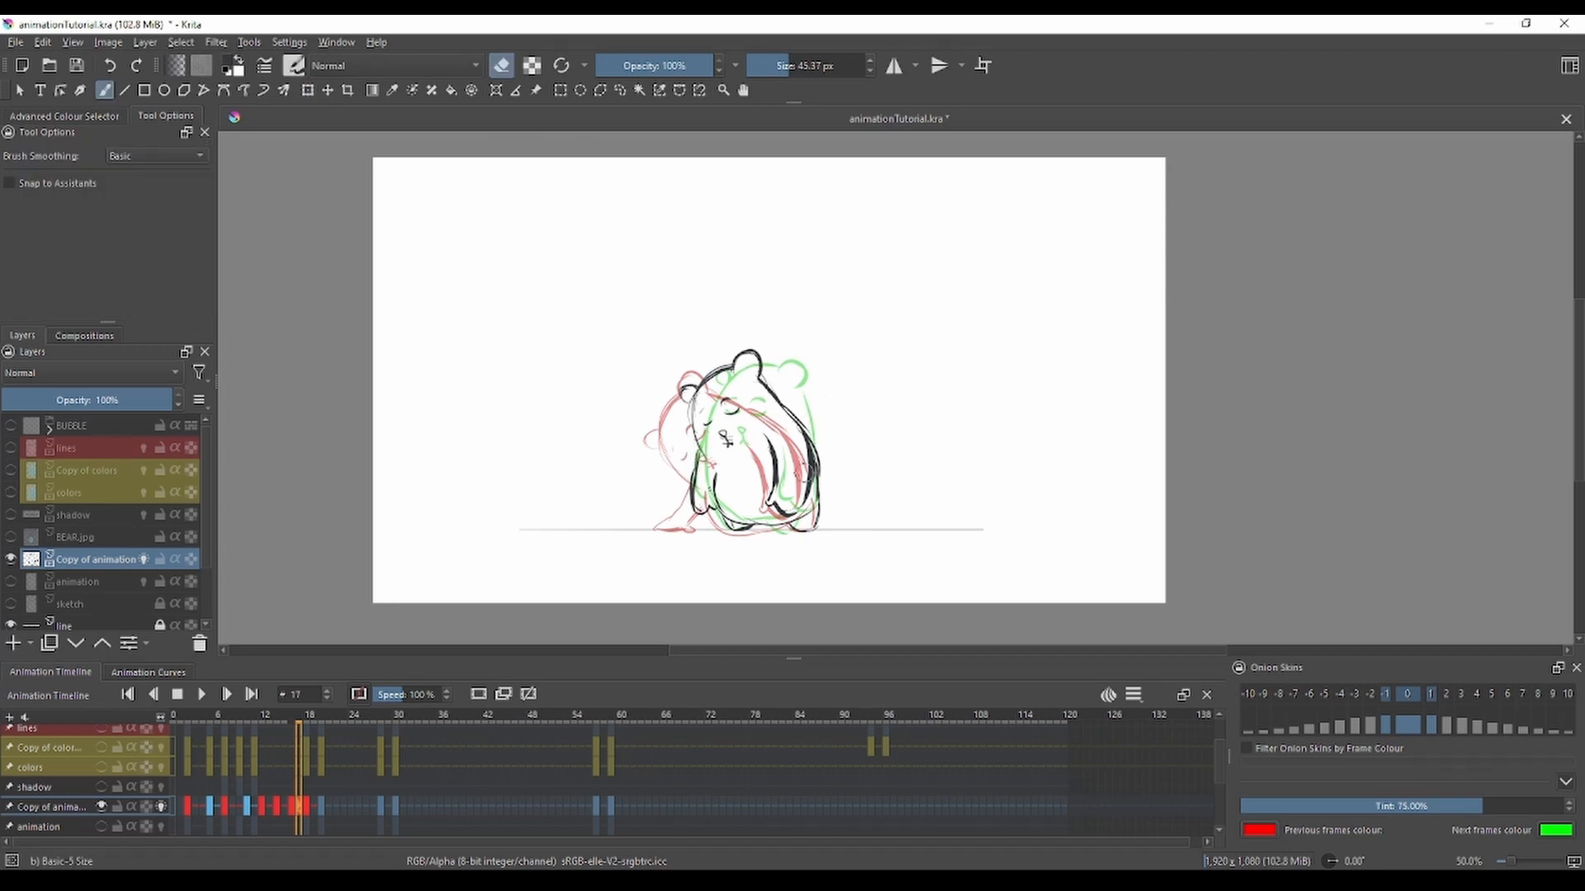
# Step: Hide the onion skins, review the frames around the landing one by one and play the animation
pyautogui.click(161, 807)
pyautogui.press('.')
pyautogui.press('.')
pyautogui.press('.')
pyautogui.press(',')
pyautogui.press(',')
pyautogui.press(',')
pyautogui.press(',')
pyautogui.press(',')
pyautogui.press(',')
pyautogui.press(',')
pyautogui.press('.')
pyautogui.press('.')
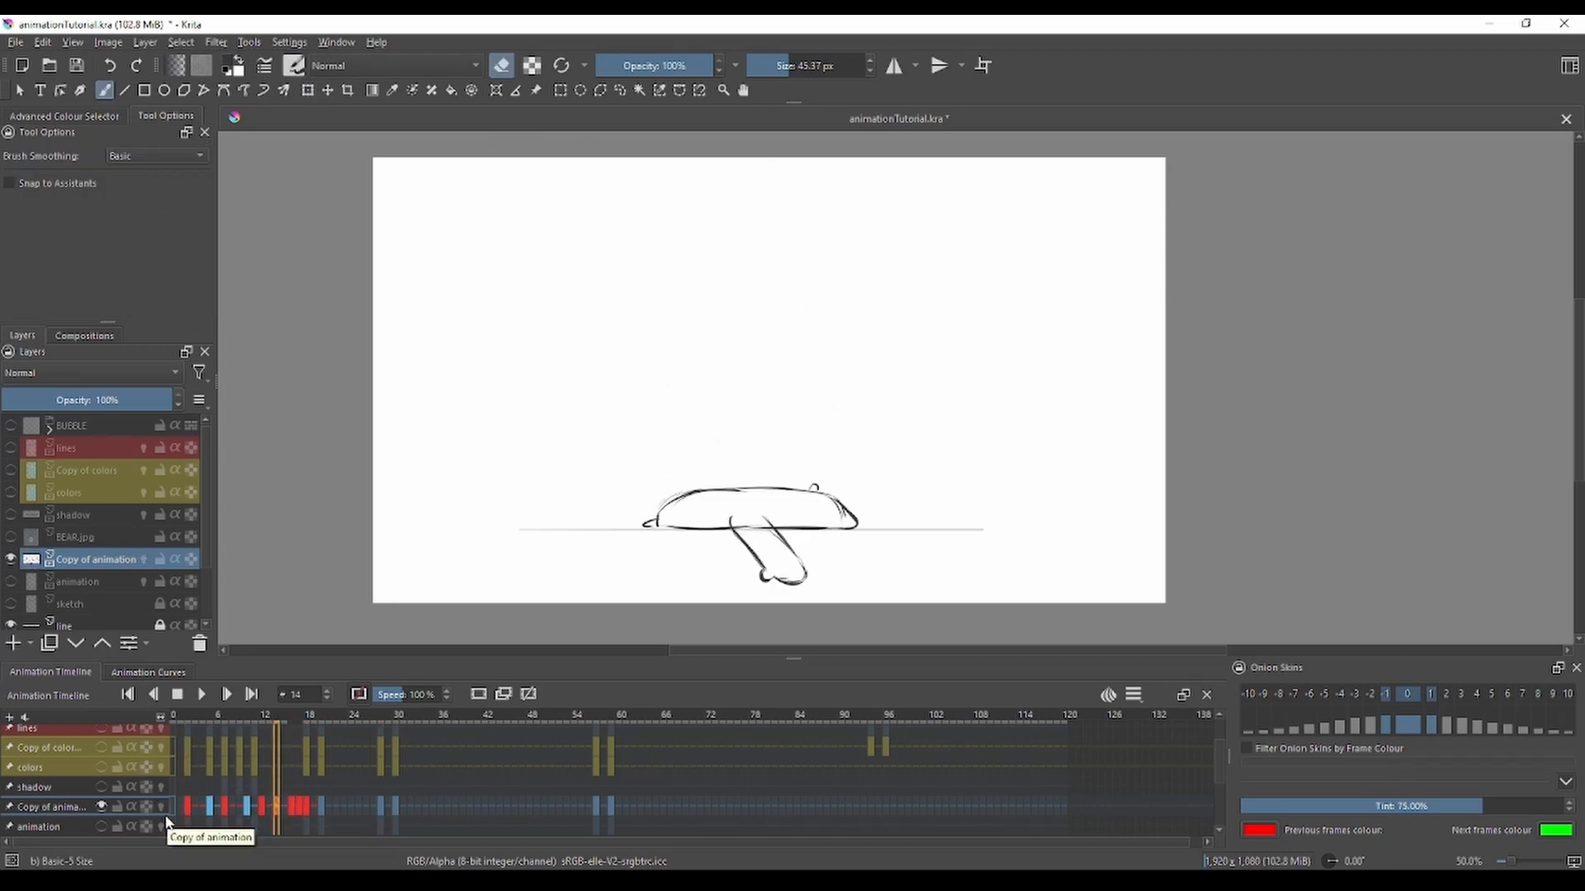
pyautogui.press(',')
pyautogui.press(',')
pyautogui.press('.')
pyautogui.click(201, 694)
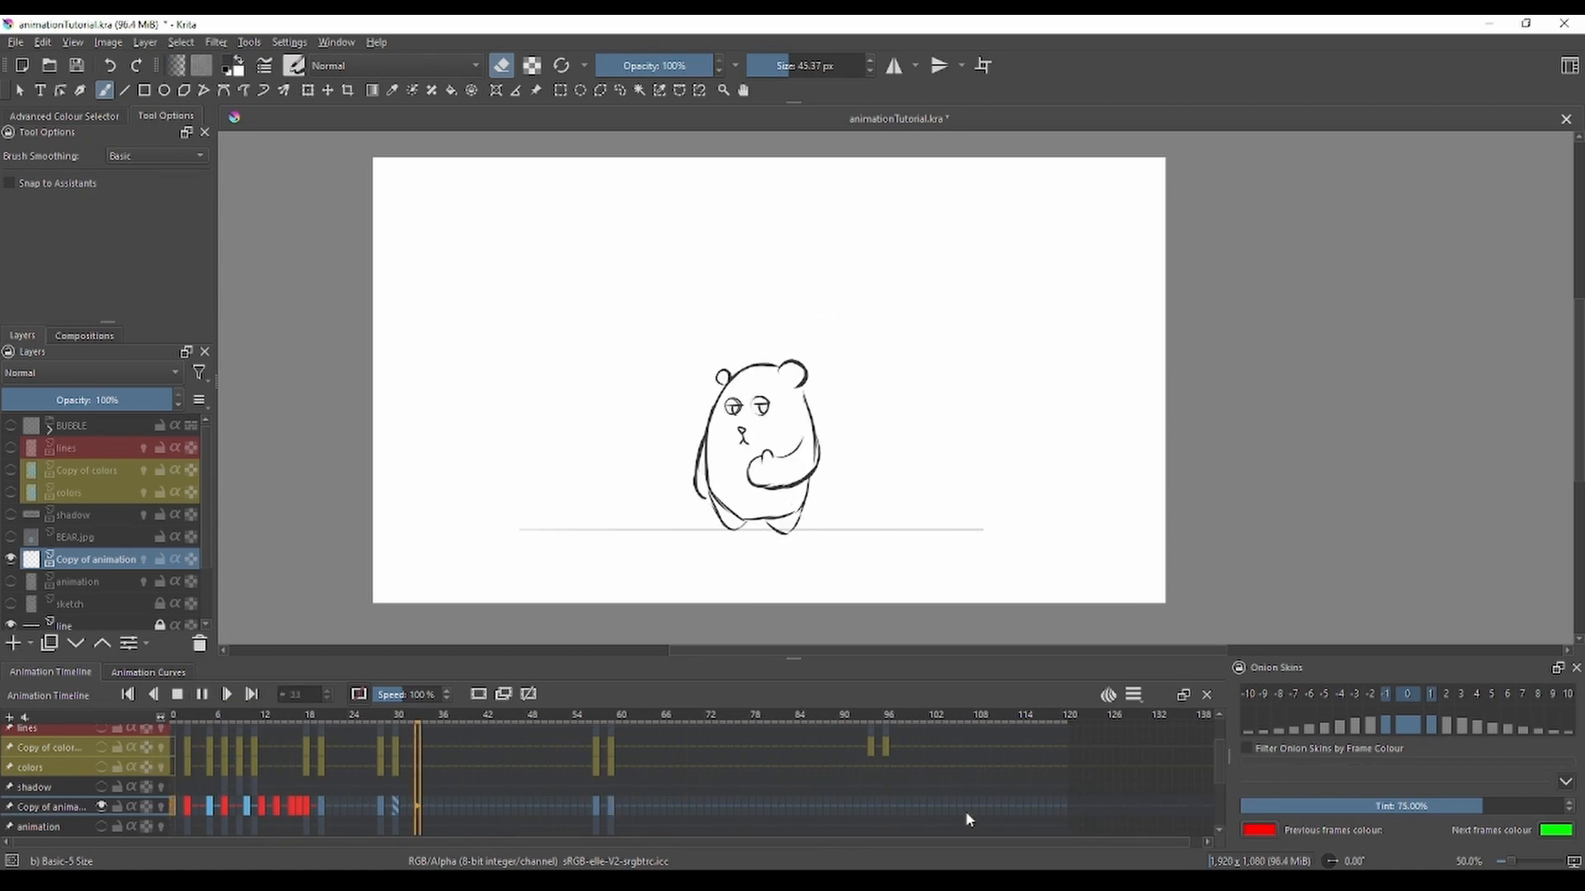
# Step: Duplicate the first falling bear into frame 4 and, with onion skins on, rotate and shift it toward the next pose
pyautogui.click(192, 807)
pyautogui.press('.')
pyautogui.click(200, 808)
pyautogui.click(161, 806)
pyautogui.hotkey('ctrl', 't')
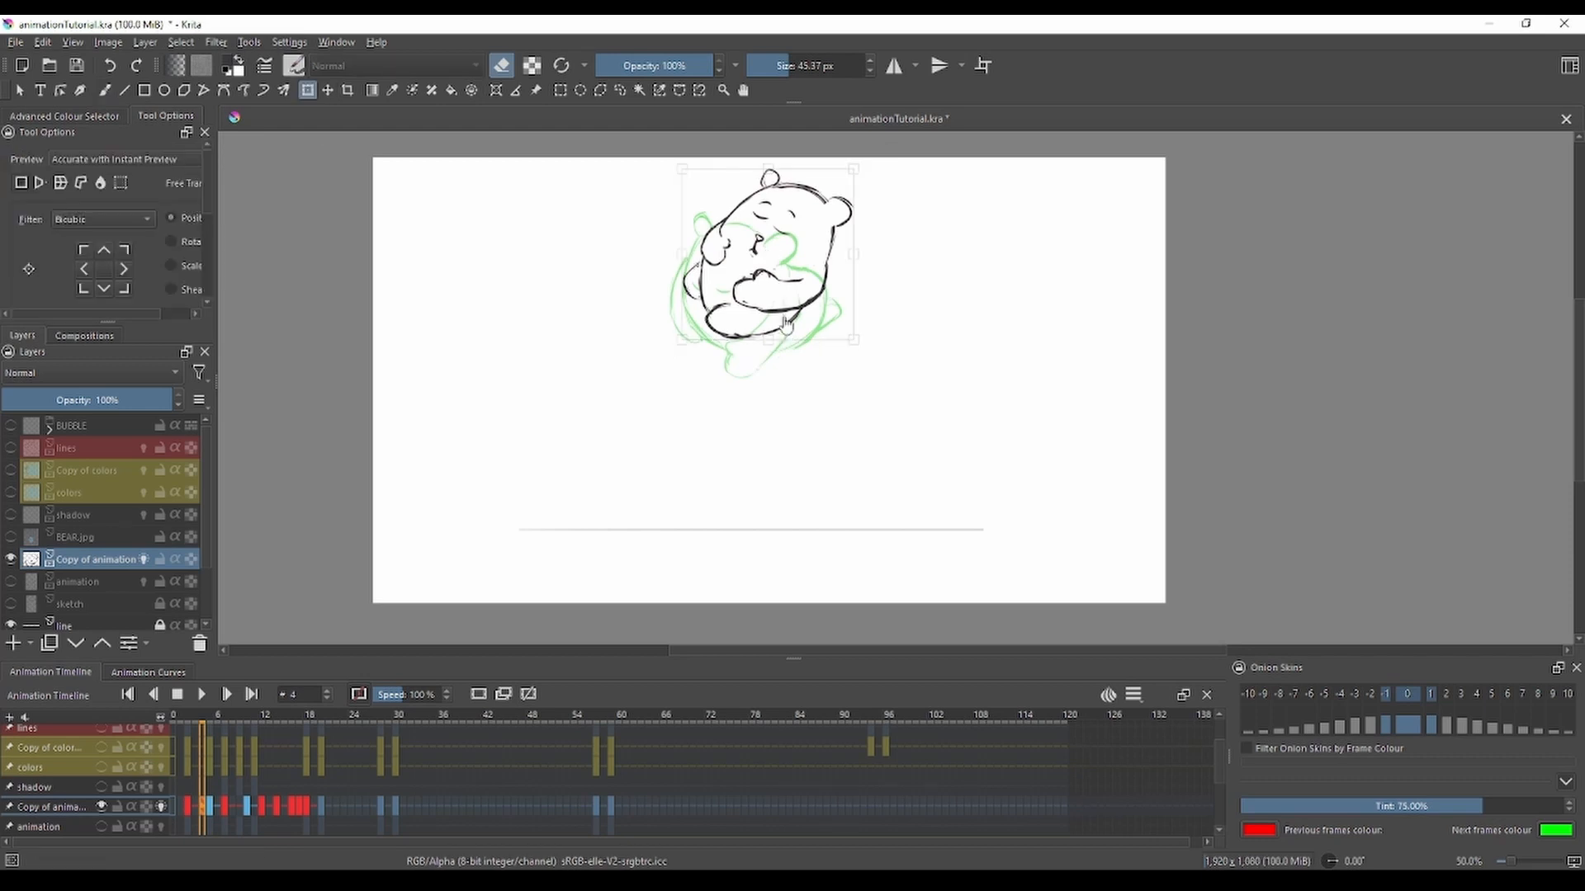
pyautogui.moveTo(877, 253); pyautogui.dragTo(871, 229)
pyautogui.moveTo(822, 239); pyautogui.dragTo(806, 244)
# Step: Duplicate the tumbling bear from frame 7 into frame 9, then rotate it and move it down toward the next pose
pyautogui.click(211, 807)
pyautogui.click(237, 808)
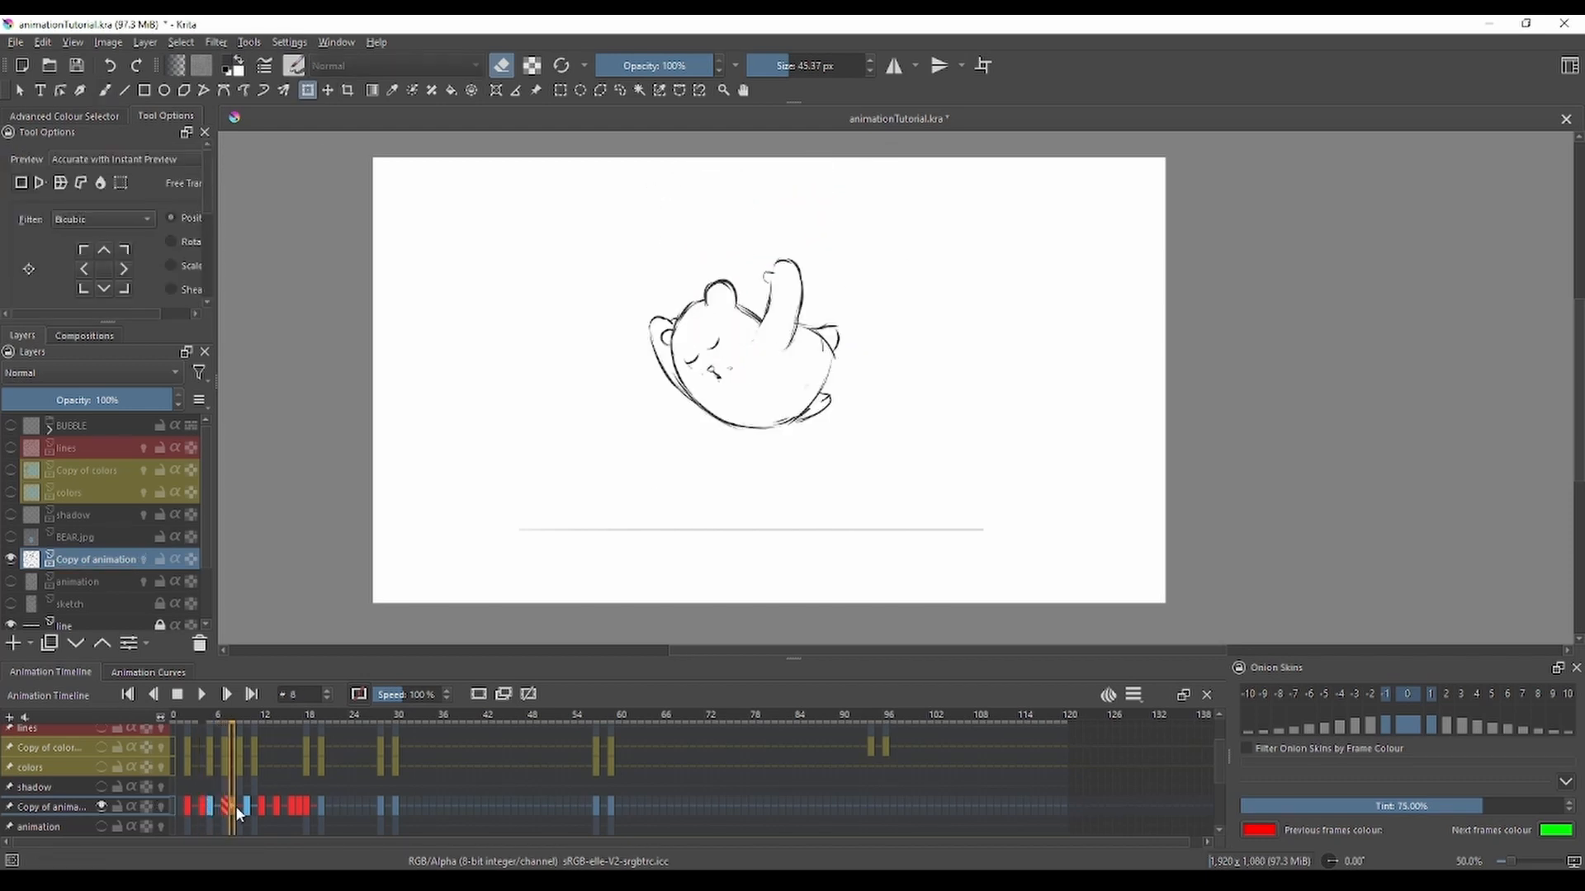
pyautogui.click(161, 806)
pyautogui.click(870, 364)
pyautogui.moveTo(870, 364); pyautogui.dragTo(869, 347)
pyautogui.moveTo(785, 347); pyautogui.dragTo(785, 368)
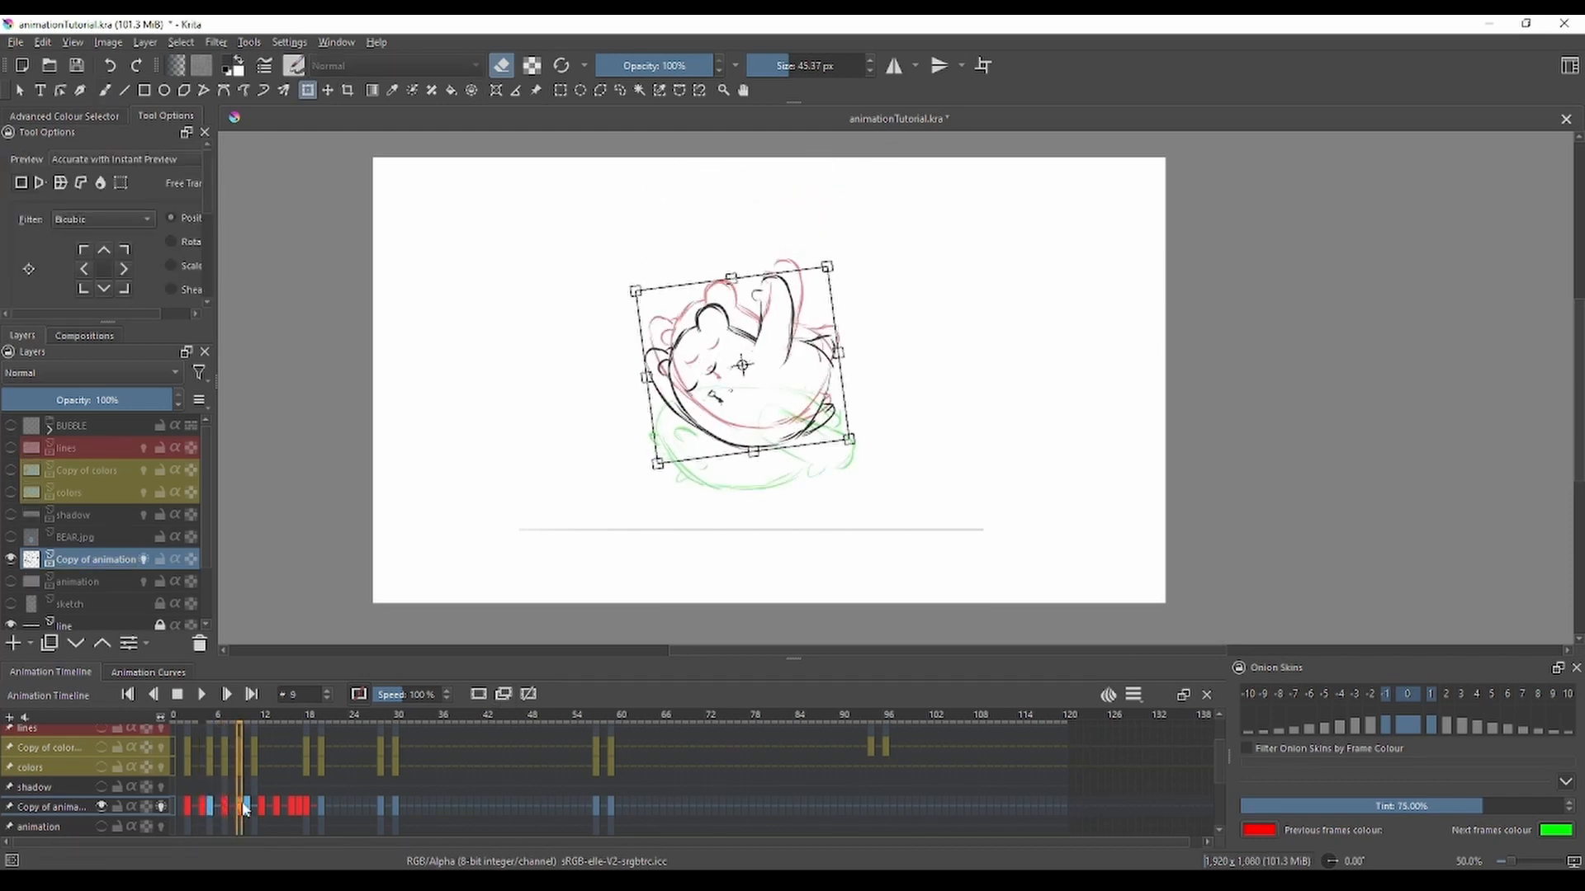
# Step: Scrub over the landing frames and play the animation to check the added in-betweens
pyautogui.moveTo(244, 807); pyautogui.dragTo(280, 810)
pyautogui.press('space')
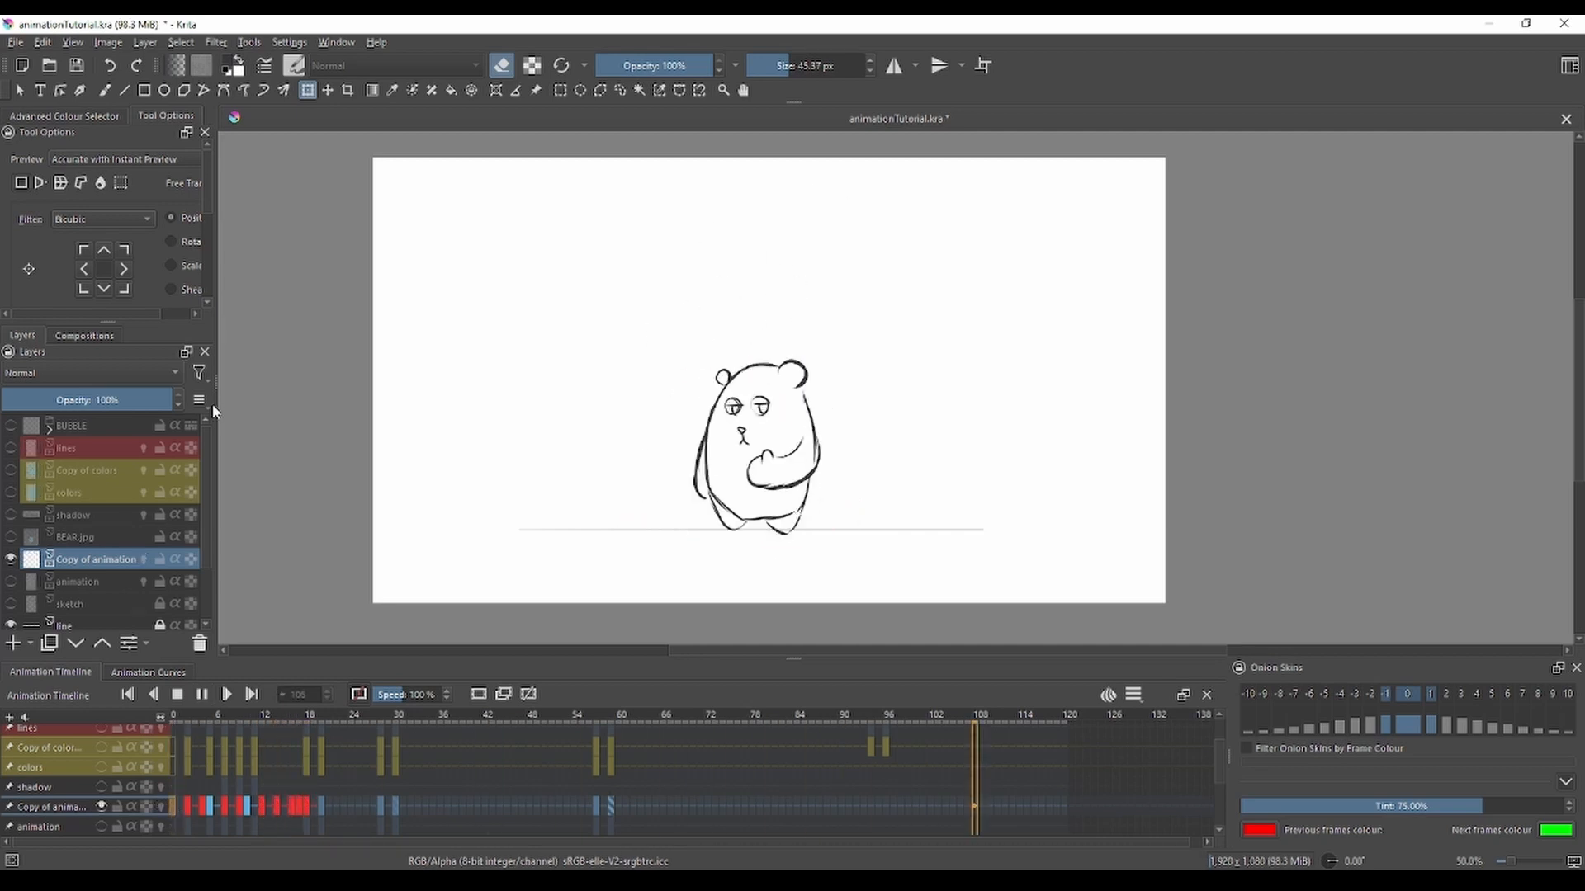
pyautogui.press('space')
# Step: Add a paint layer above the Copy of animation layer and name it Lines2
pyautogui.click(13, 643)
pyautogui.doubleClick(74, 559)
pyautogui.write('Lines2')
pyautogui.press('Return')
# Step: Lower the opacity of the Copy of animation layer and start the Lines2 keyframes at frame 2
pyautogui.click(74, 581)
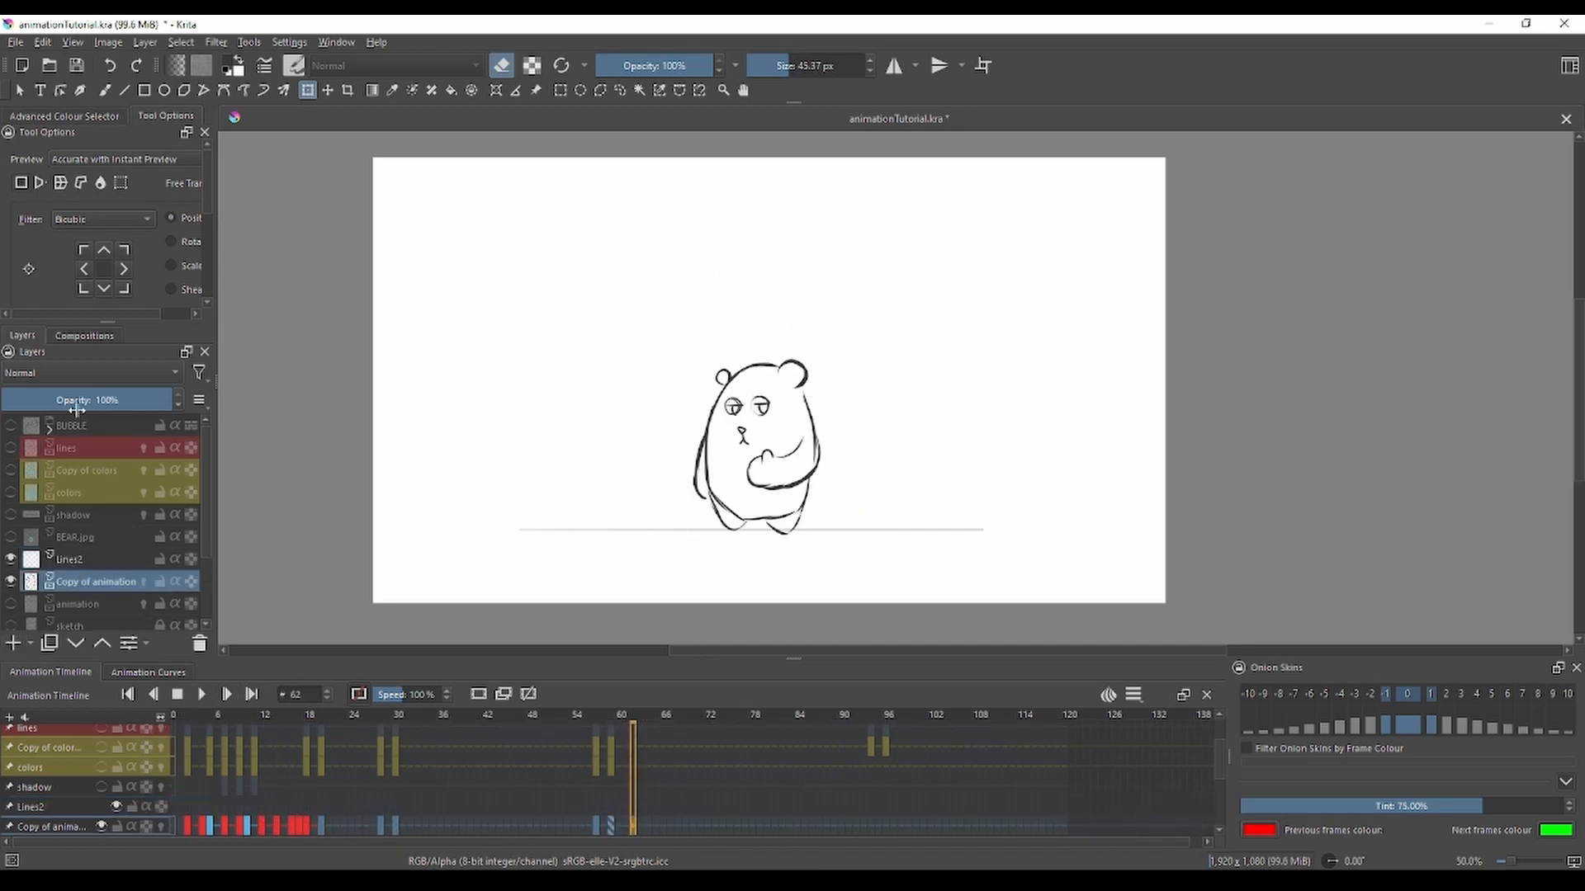
pyautogui.click(52, 400)
pyautogui.click(173, 805)
pyautogui.click(187, 805)
# Step: Choose the Ink-2 Fineliner brush preset and set its size to 9.24 px
pyautogui.scroll(-1, 599, 824)
pyautogui.press('b')
pyautogui.click(293, 65)
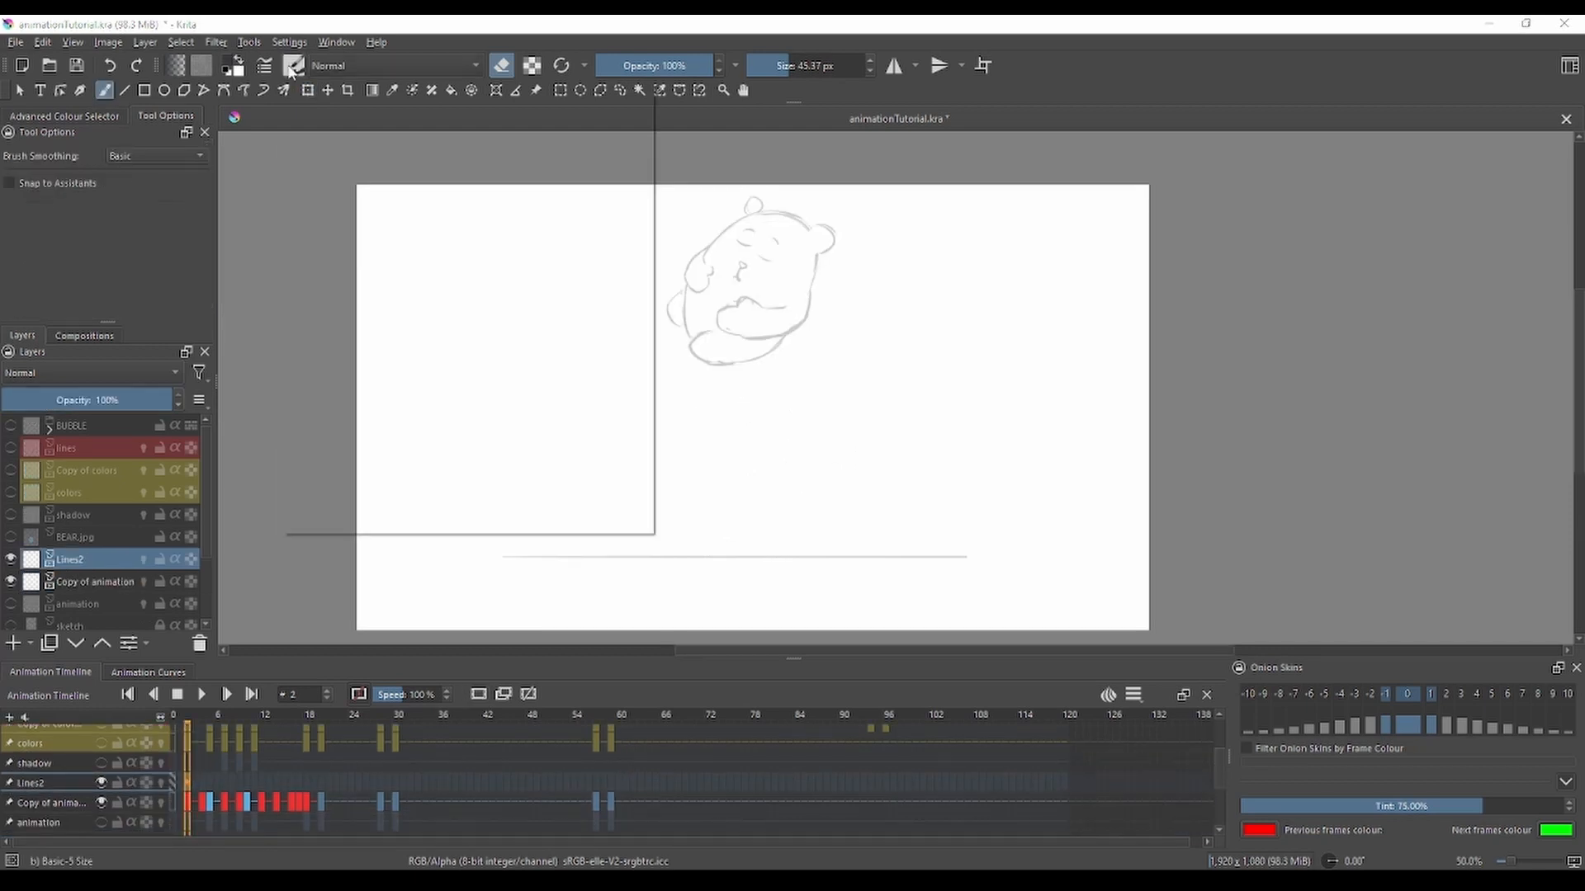
pyautogui.scroll(1, 769, 388)
pyautogui.click(770, 65)
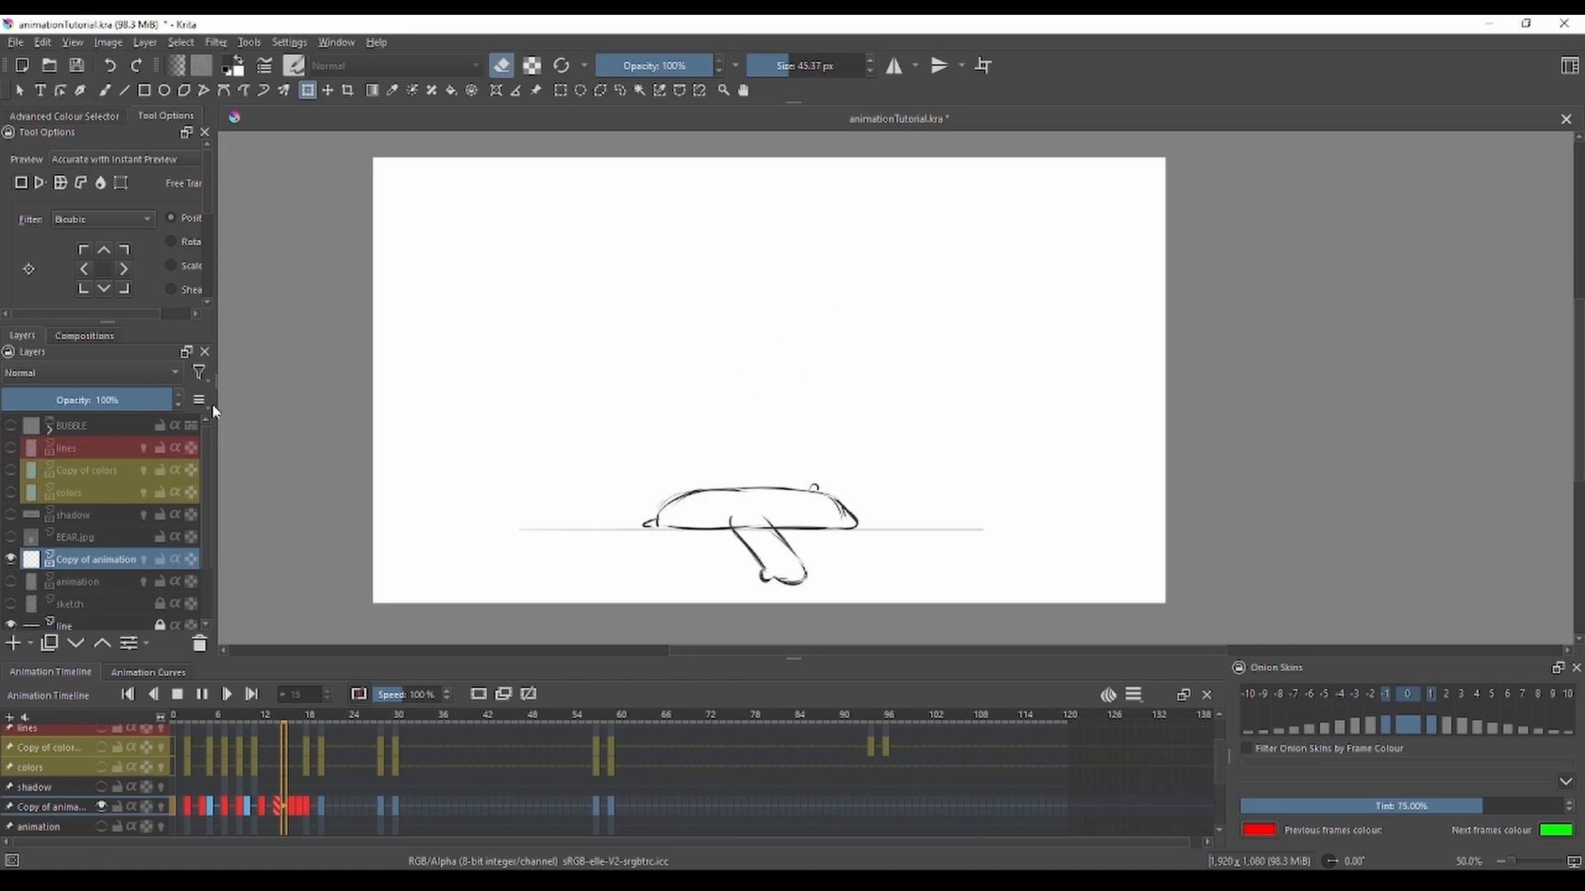
# Step: Stop the playback and create a paint layer called Lines2 over the rough animation
pyautogui.click(201, 695)
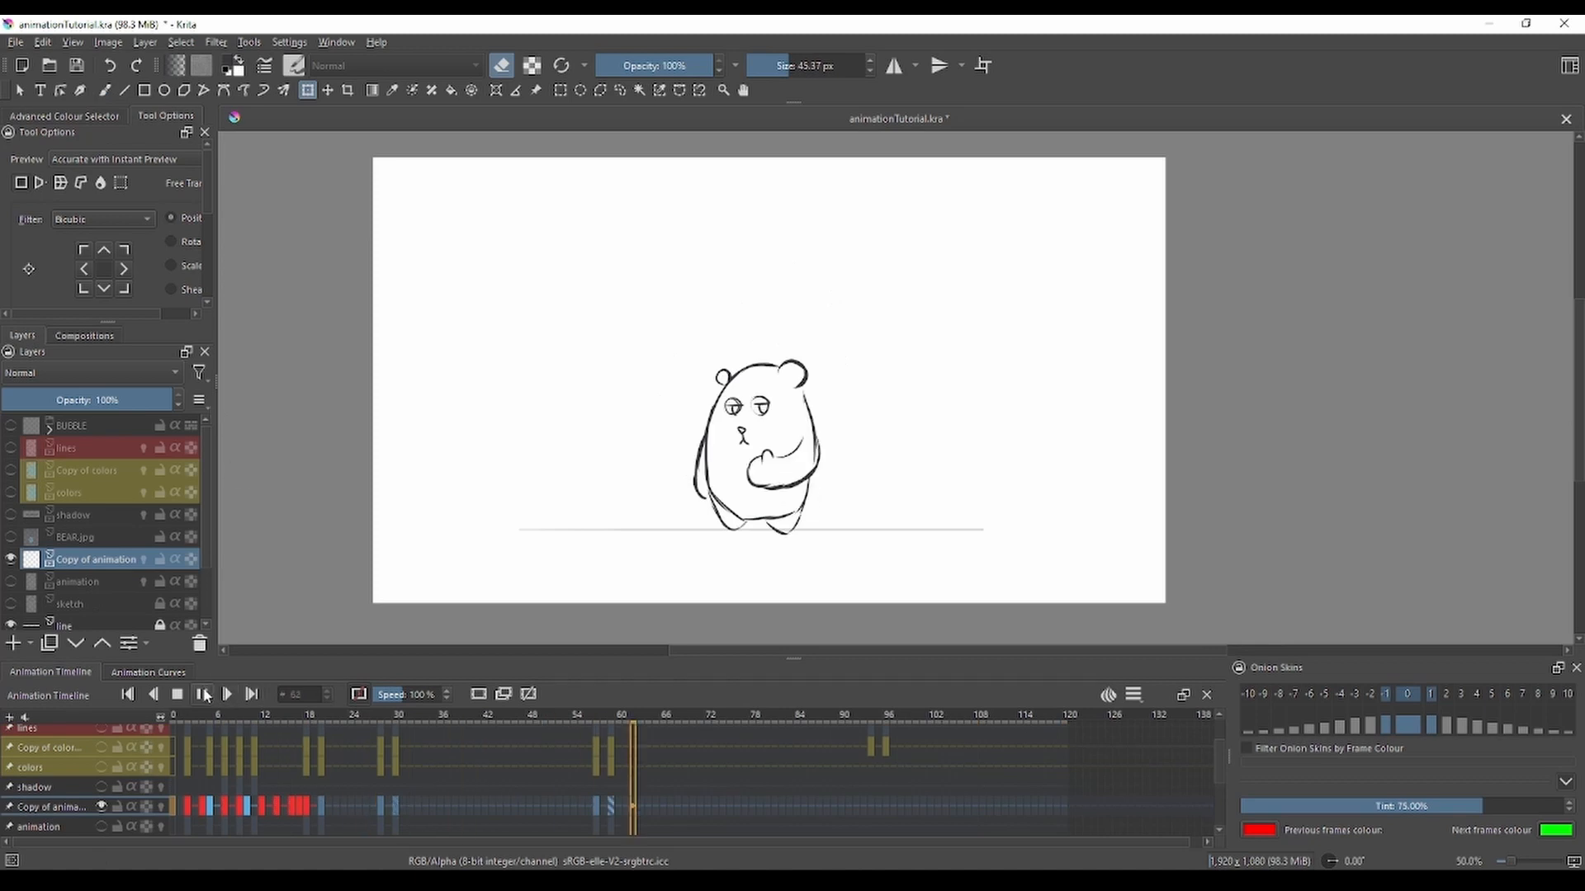
pyautogui.click(14, 643)
pyautogui.doubleClick(73, 560)
pyautogui.press('Return')
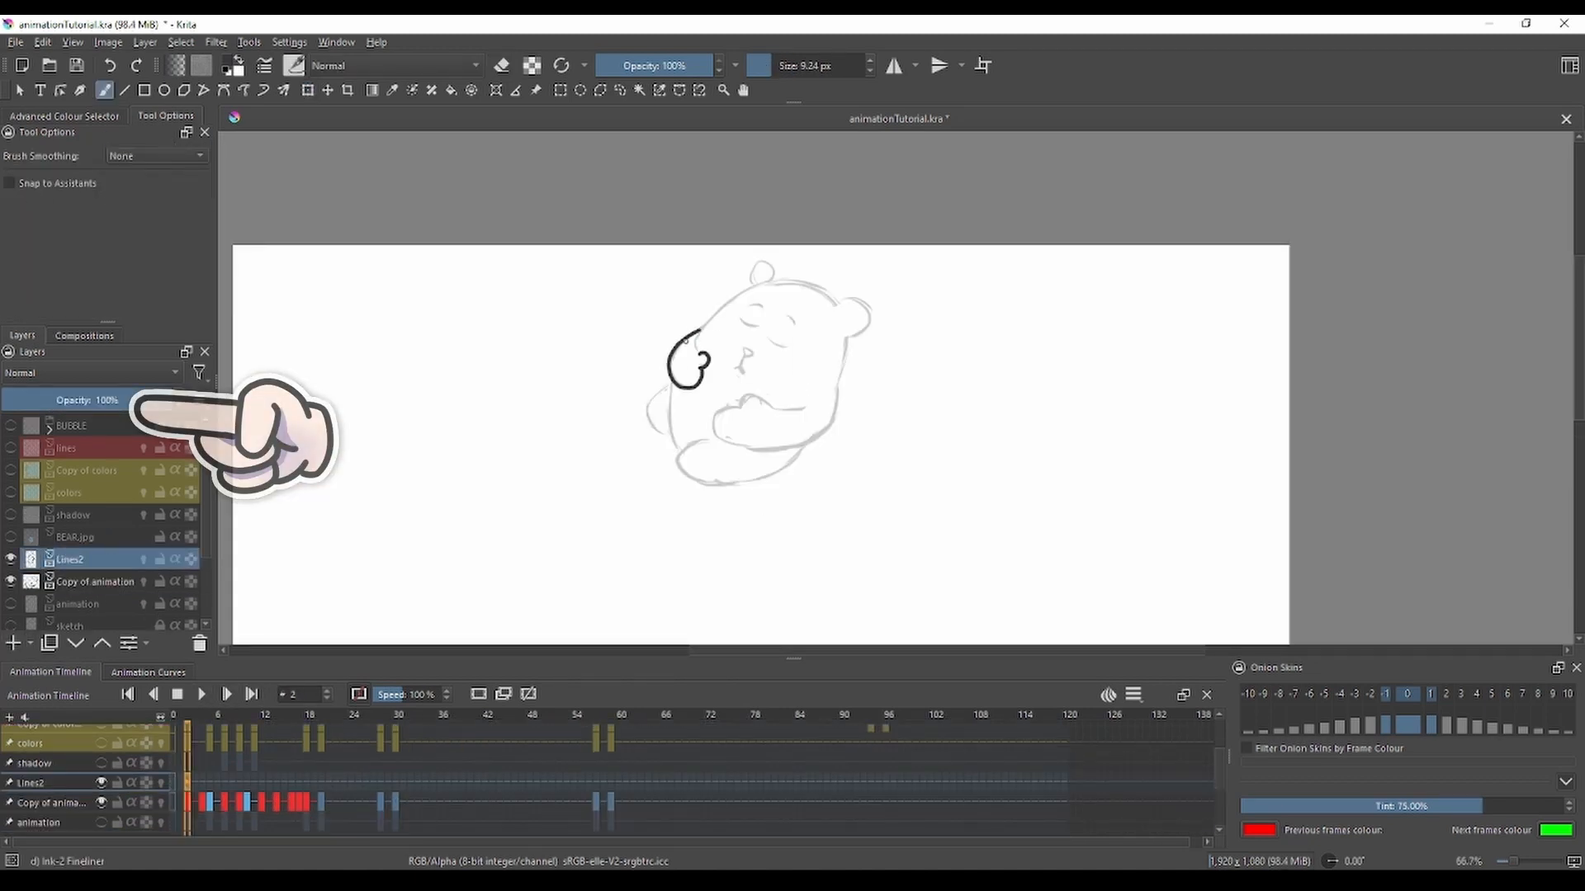
# Step: Ink the bear's ears, hand and arm on the Lines2 layer in frame 2, tracing the faded sketch
pyautogui.moveTo(749, 288); pyautogui.dragTo(776, 283)
pyautogui.moveTo(830, 307); pyautogui.dragTo(842, 344)
pyautogui.moveTo(742, 406); pyautogui.dragTo(758, 411)
pyautogui.moveTo(738, 405); pyautogui.dragTo(736, 444)
pyautogui.moveTo(748, 445); pyautogui.dragTo(864, 390)
# Step: Ink the bear's head outline in frame 2 of Lines2 on the rotated canvas, undoing the stray strokes
pyautogui.press('4')
pyautogui.press('4')
pyautogui.press('4')
pyautogui.moveTo(747, 351); pyautogui.dragTo(816, 295)
pyautogui.hotkey('ctrl', 'z')
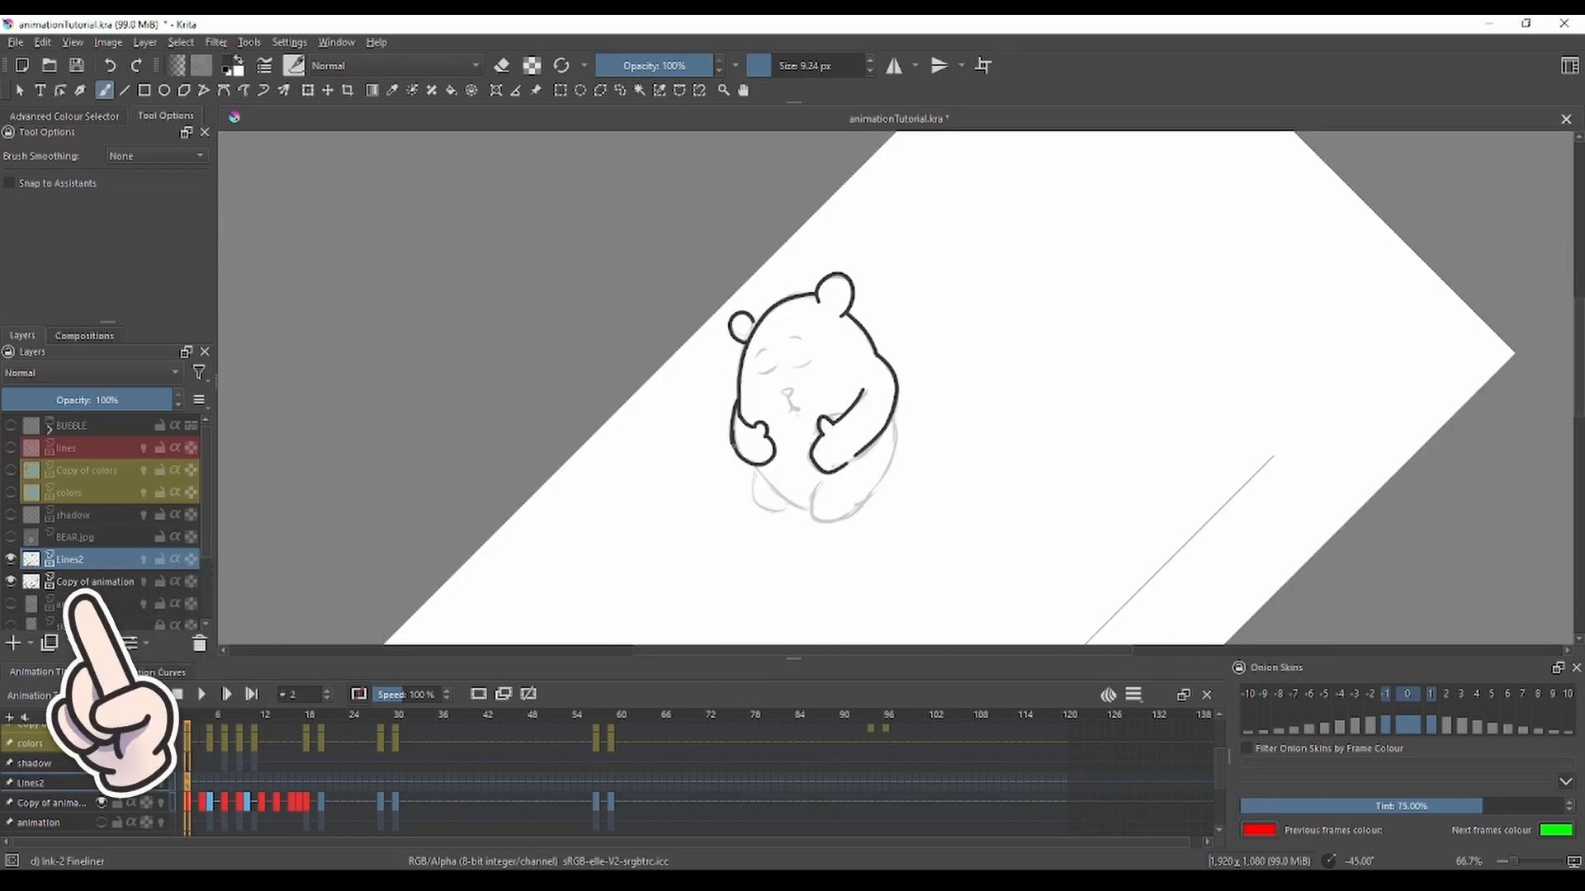
pyautogui.hotkey('ctrl', 'z')
# Step: Set brush smoothing to Basic and ink the bear's lower belly and feet in frame 2
pyautogui.click(156, 155)
pyautogui.click(128, 173)
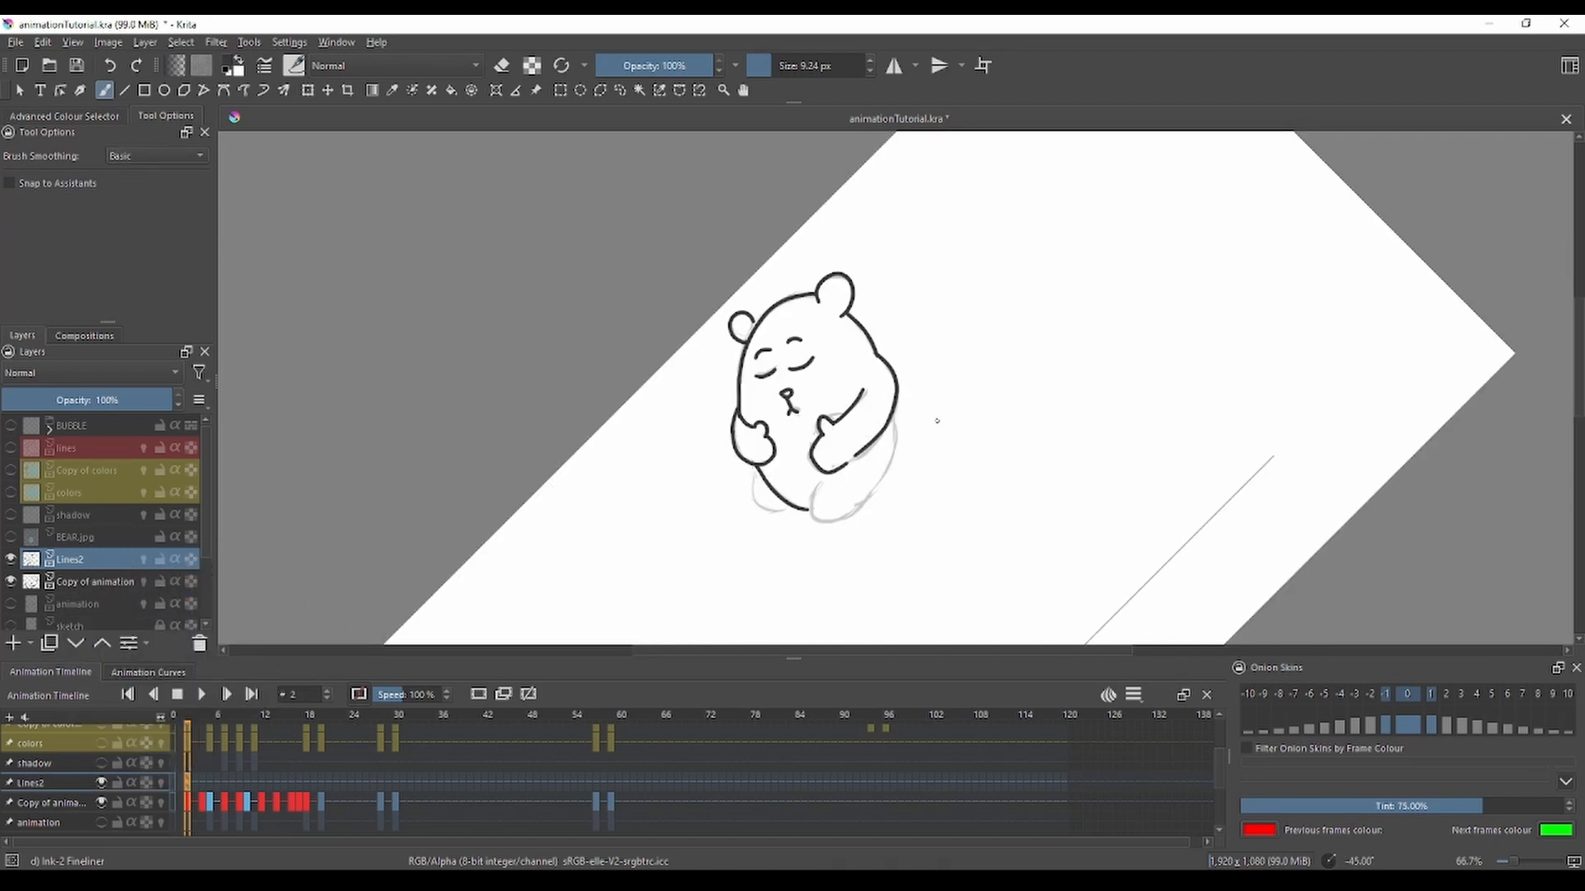
pyautogui.moveTo(756, 481); pyautogui.dragTo(807, 509)
pyautogui.moveTo(814, 481); pyautogui.dragTo(838, 523)
pyautogui.moveTo(893, 413); pyautogui.dragTo(837, 523)
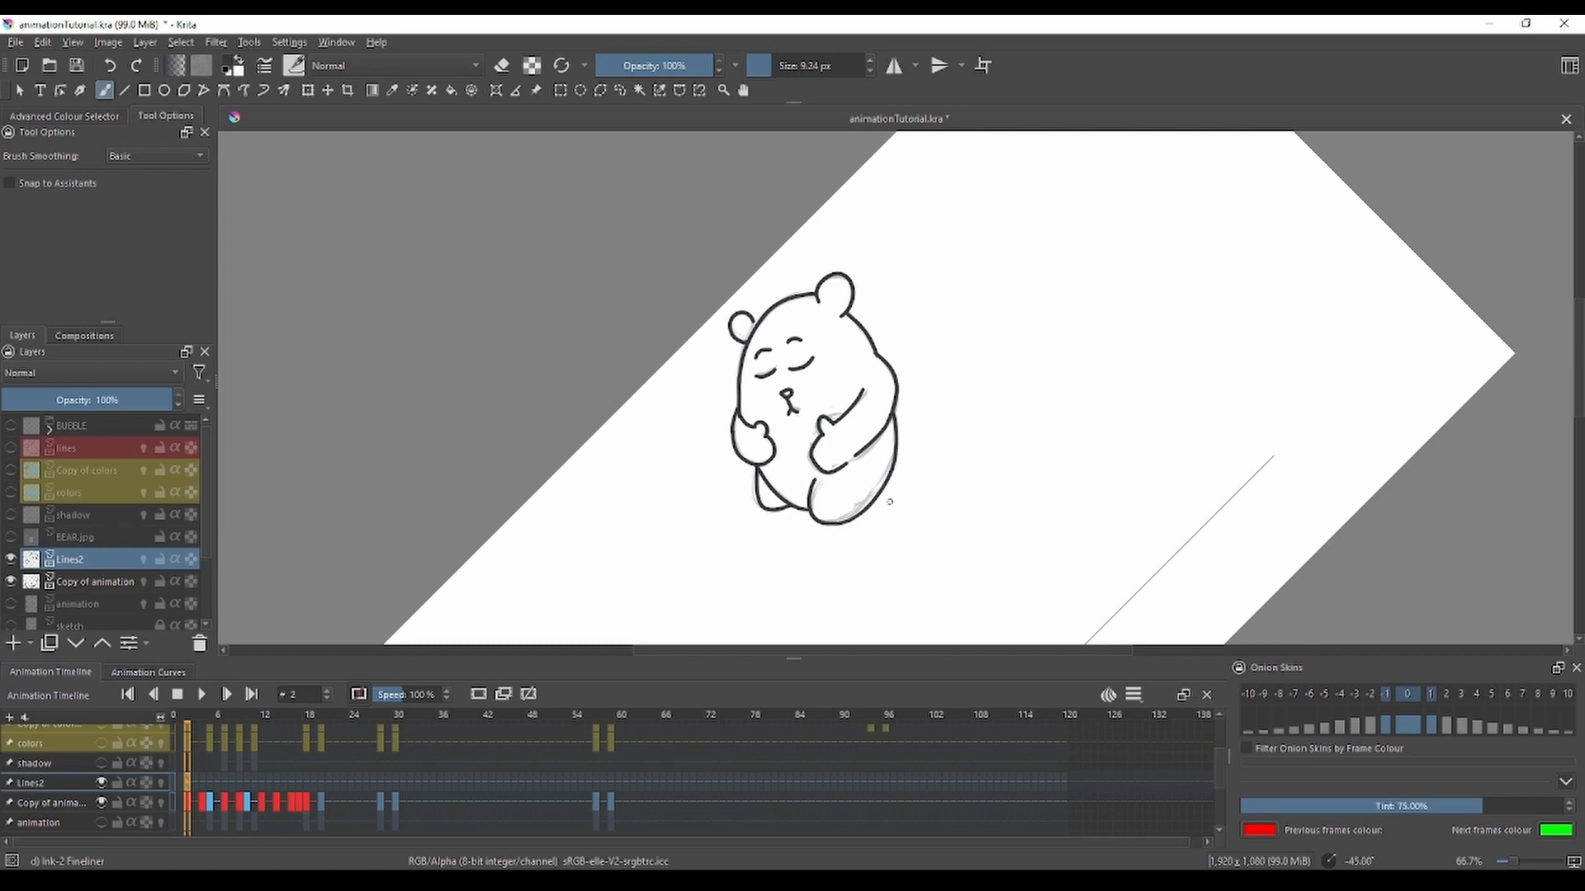
# Step: Copy the frame 2 drawing to frame 4 on Lines2 and rotate and move it to match the faded sketch
pyautogui.click(203, 783)
pyautogui.click(187, 783)
pyautogui.rightClick(202, 781)
pyautogui.click(259, 665)
pyautogui.hotkey('ctrl', 't')
pyautogui.moveTo(913, 346); pyautogui.dragTo(895, 372)
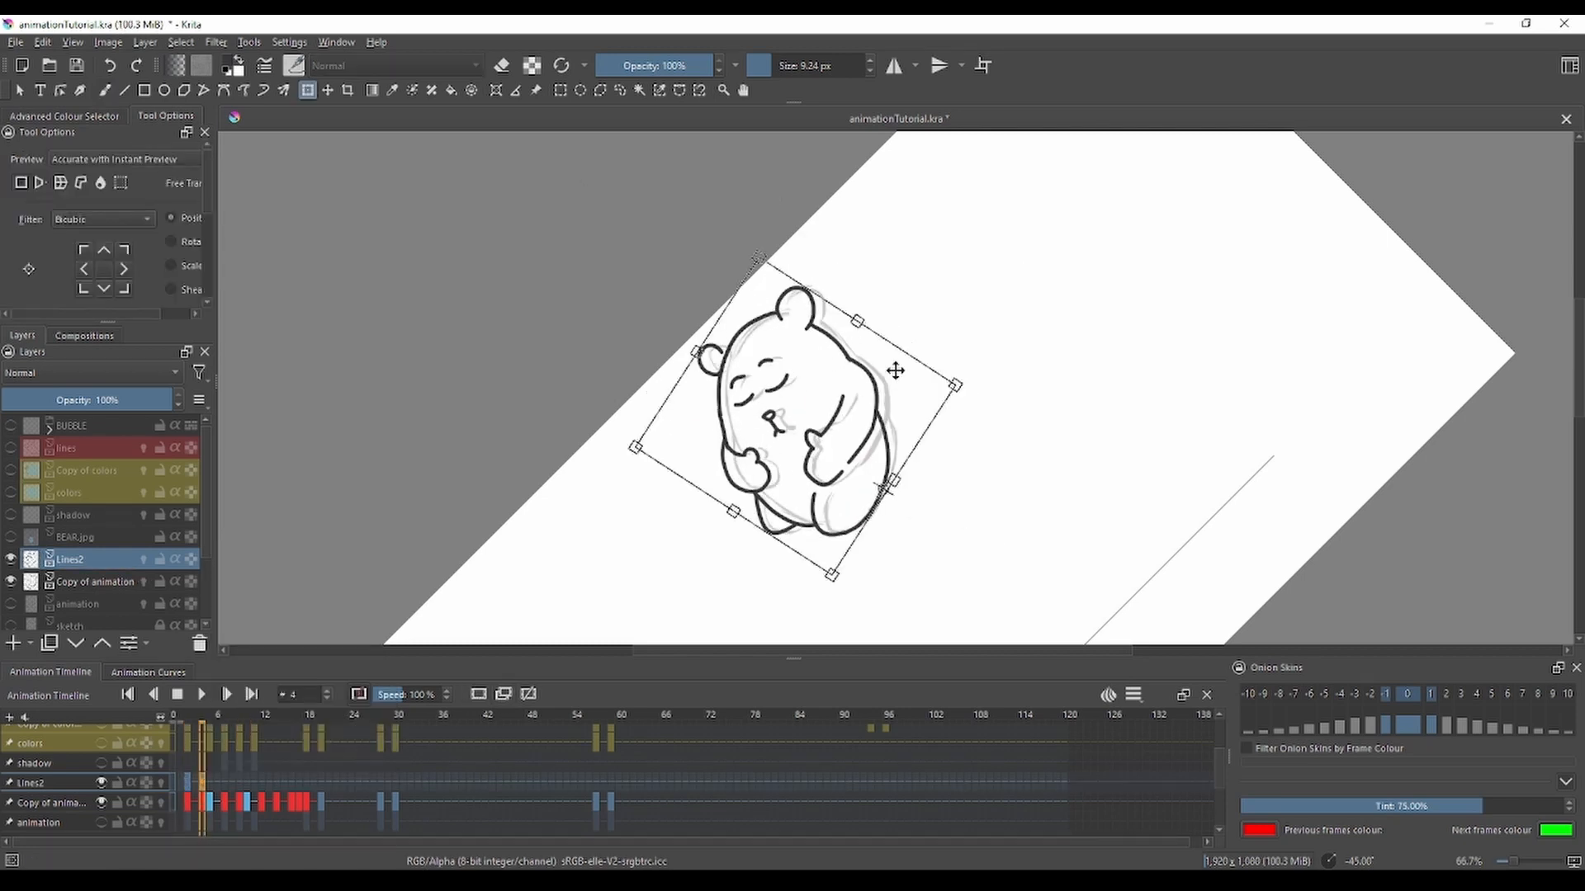
# Step: Start a new Lines2 drawing in frame 5 and ink the bear's ears, head outline and far arm over the sketch
pyautogui.click(210, 782)
pyautogui.press('5')
pyautogui.press('b')
pyautogui.moveTo(768, 271)
pyautogui.mouseDown()
pyautogui.moveTo(780, 254)
pyautogui.moveTo(871, 308)
pyautogui.mouseUp()
pyautogui.press('e')
pyautogui.moveTo(764, 248); pyautogui.dragTo(771, 250)
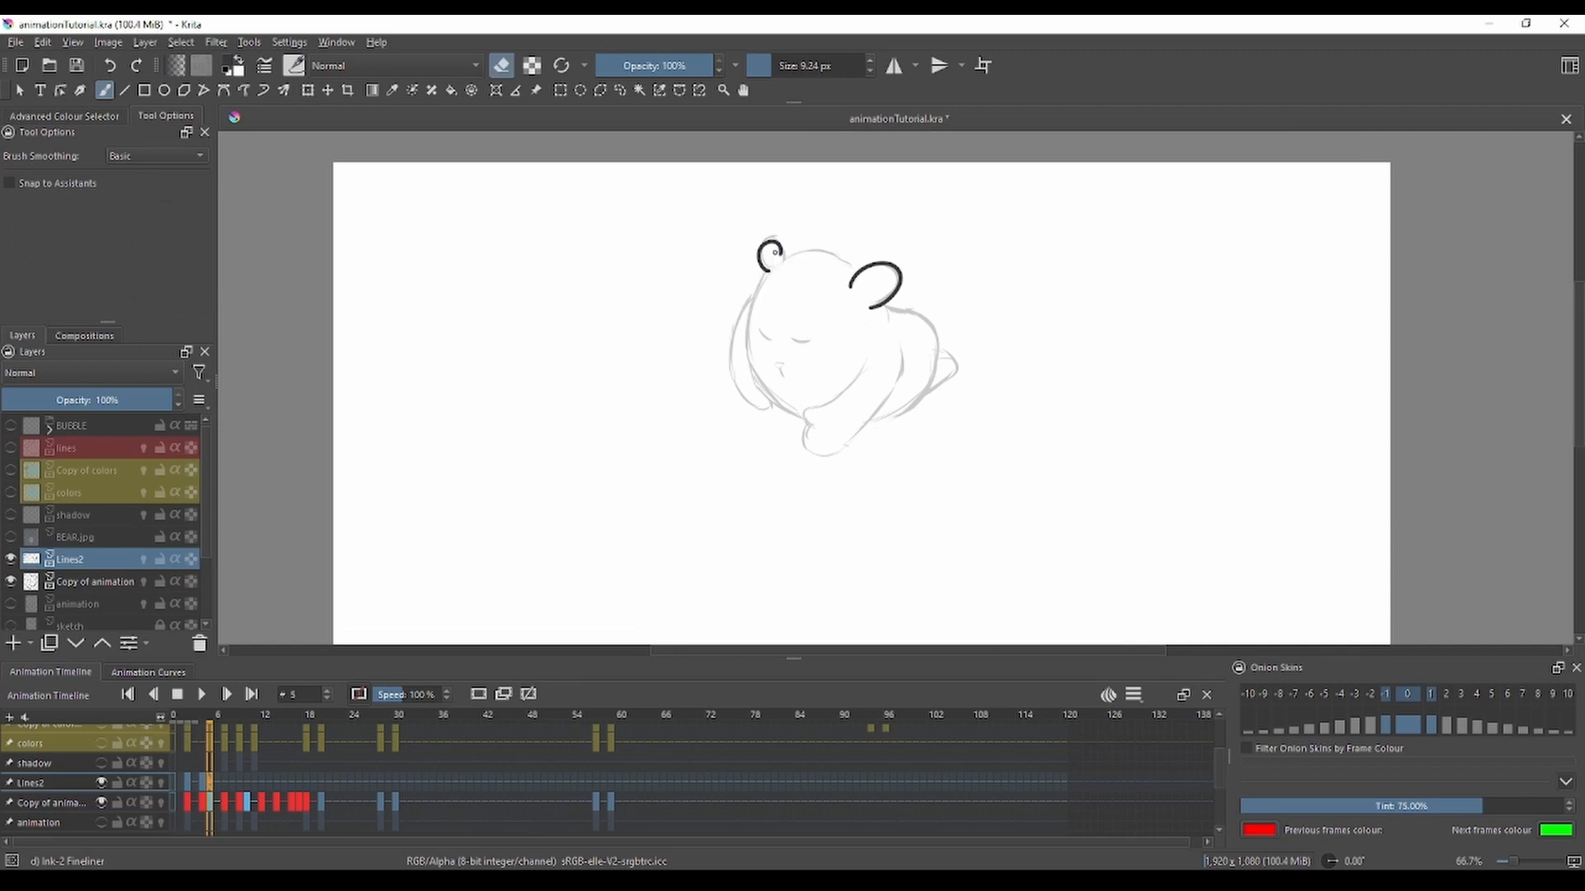
pyautogui.moveTo(747, 341); pyautogui.dragTo(800, 413)
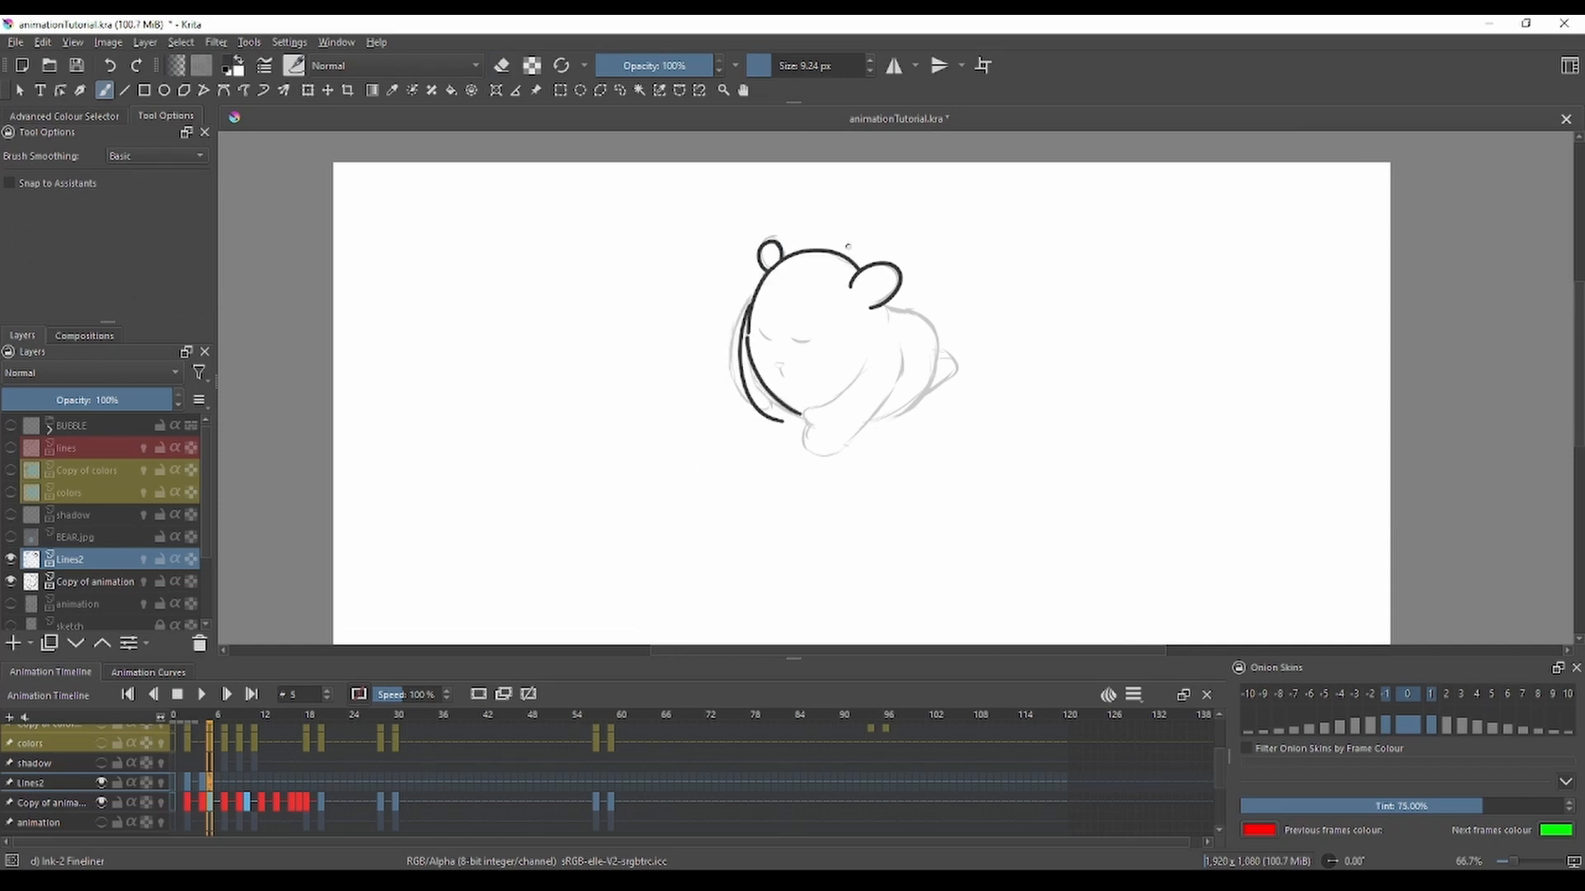
pyautogui.moveTo(749, 301); pyautogui.dragTo(780, 417)
# Step: Ink the near arm, curved back and underside of the bear in frame 5, redoing the back strokes
pyautogui.moveTo(817, 409)
pyautogui.mouseDown()
pyautogui.moveTo(844, 446)
pyautogui.moveTo(893, 352)
pyautogui.mouseUp()
pyautogui.moveTo(822, 407); pyautogui.dragTo(862, 372)
pyautogui.moveTo(885, 306); pyautogui.dragTo(935, 350)
pyautogui.moveTo(860, 430); pyautogui.dragTo(928, 380)
pyautogui.hotkey('ctrl', 'z')
pyautogui.hotkey('ctrl', 'z')
pyautogui.moveTo(884, 304); pyautogui.dragTo(928, 386)
pyautogui.moveTo(867, 425); pyautogui.dragTo(925, 389)
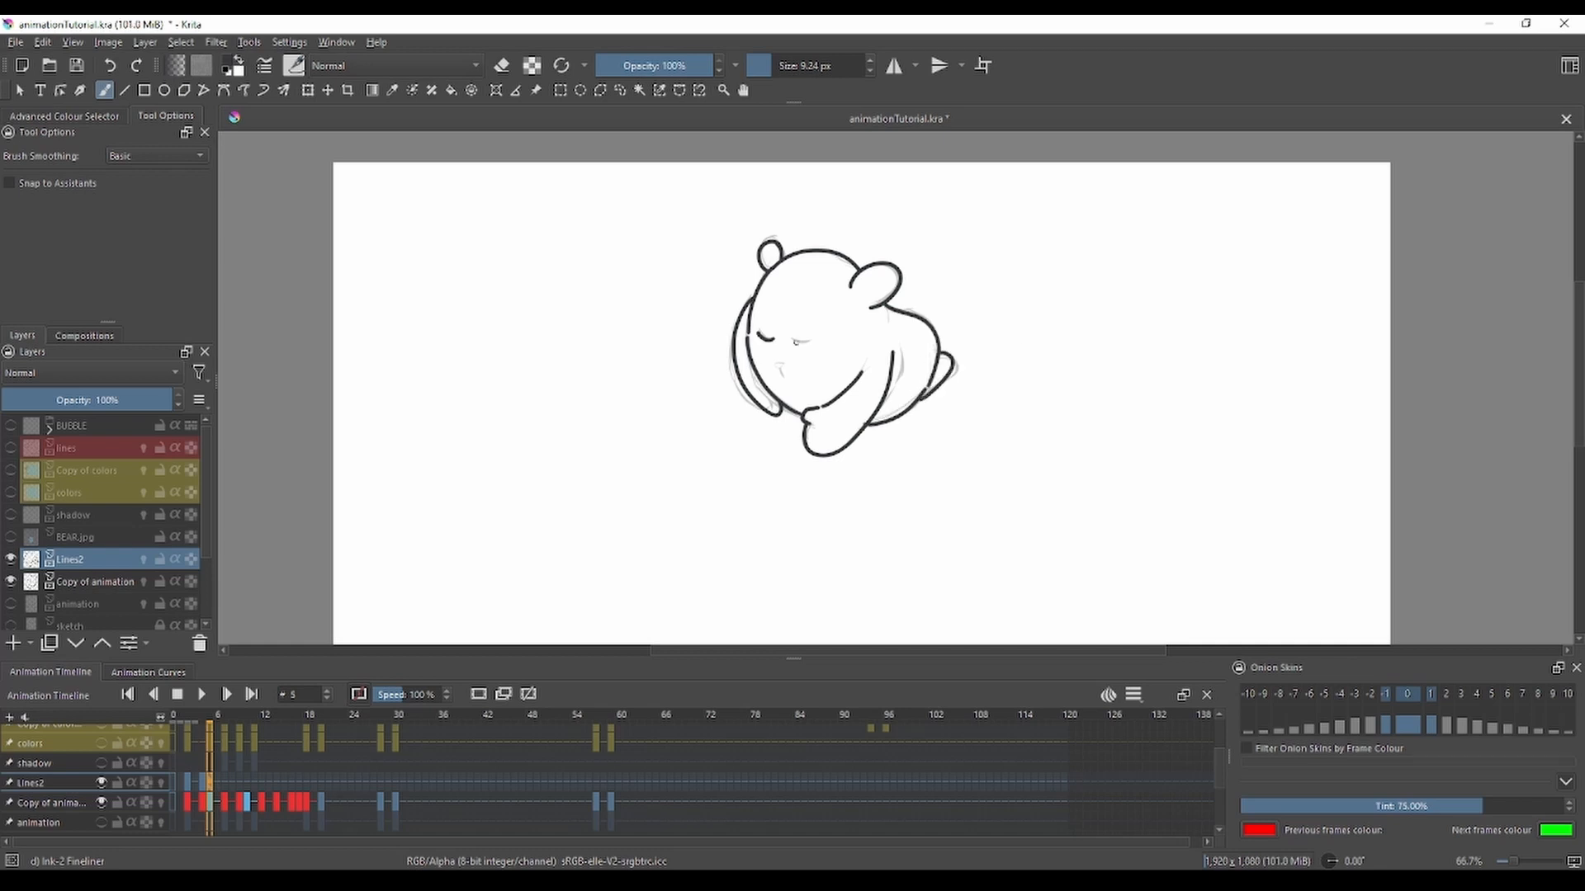
# Step: Advance to the raised-arm pose and ink the bear's head, belly curve and far arm, redoing uneven strokes
pyautogui.press('.')
pyautogui.press('.')
pyautogui.moveTo(816, 360)
pyautogui.mouseDown()
pyautogui.moveTo(774, 364)
pyautogui.moveTo(735, 437)
pyautogui.mouseUp()
pyautogui.hotkey('ctrl', 'z')
pyautogui.moveTo(739, 448)
pyautogui.mouseDown()
pyautogui.moveTo(803, 519)
pyautogui.moveTo(856, 523)
pyautogui.mouseUp()
pyautogui.moveTo(741, 382)
pyautogui.mouseDown()
pyautogui.moveTo(705, 408)
pyautogui.moveTo(759, 481)
pyautogui.mouseUp()
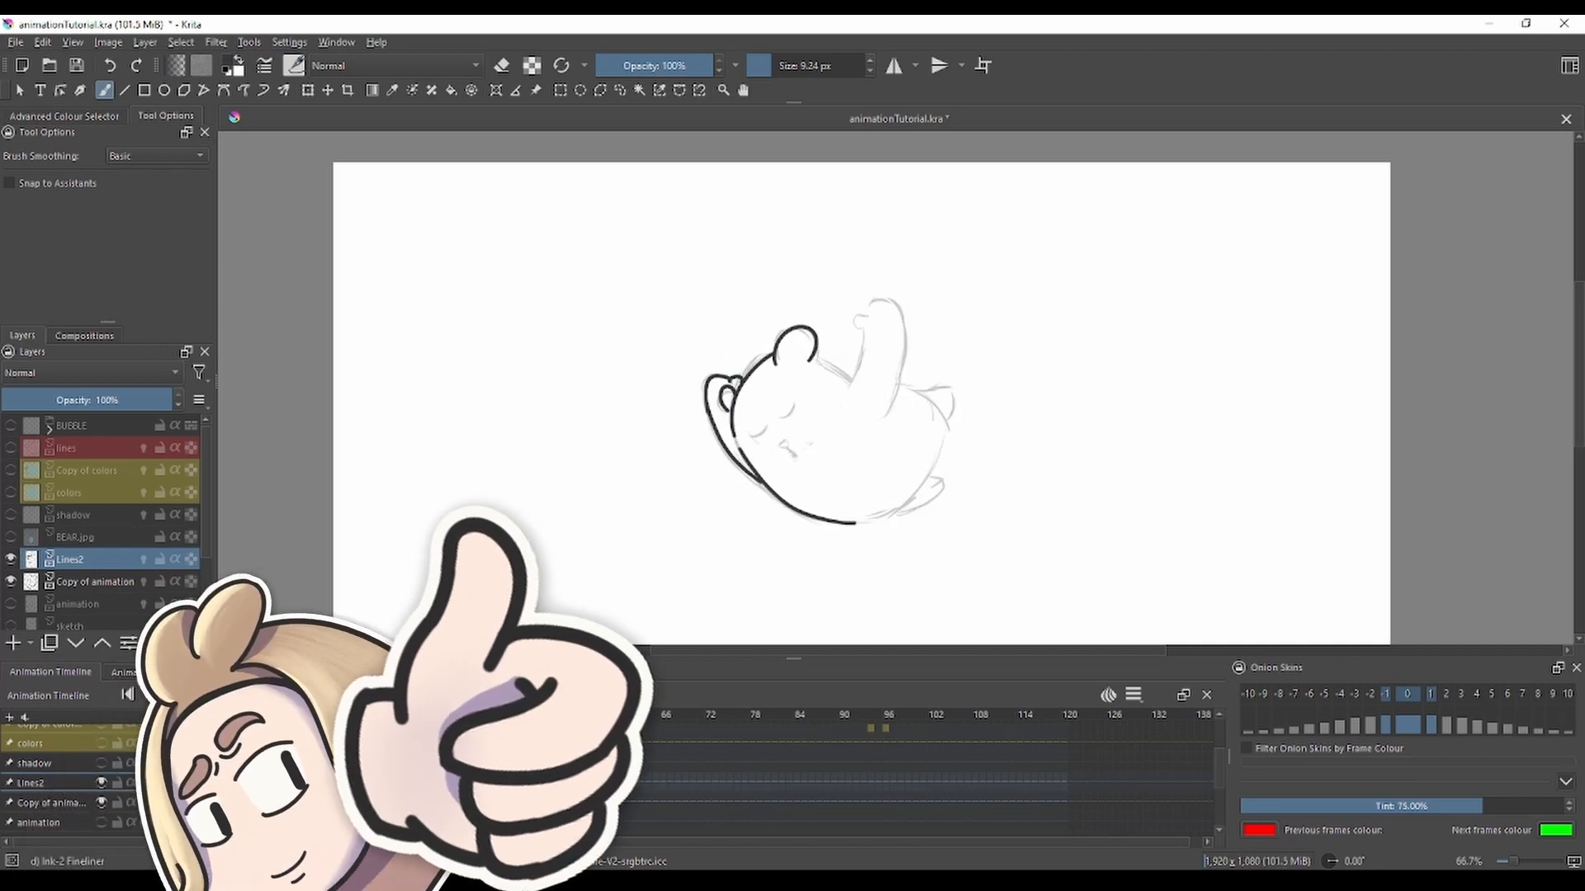
pyautogui.hotkey('ctrl', 'z')
pyautogui.moveTo(705, 407); pyautogui.dragTo(766, 488)
pyautogui.hotkey('ctrl', 'z')
# Step: Ink the raised arm, rear body outline and feet of the bear in the raised-arm pose
pyautogui.moveTo(863, 338); pyautogui.dragTo(868, 312)
pyautogui.moveTo(870, 307)
pyautogui.mouseDown()
pyautogui.moveTo(903, 371)
pyautogui.moveTo(884, 420)
pyautogui.mouseUp()
pyautogui.moveTo(943, 426); pyautogui.dragTo(855, 524)
pyautogui.moveTo(931, 391); pyautogui.dragTo(946, 417)
pyautogui.moveTo(933, 478); pyautogui.dragTo(900, 510)
pyautogui.moveTo(938, 482); pyautogui.dragTo(894, 515)
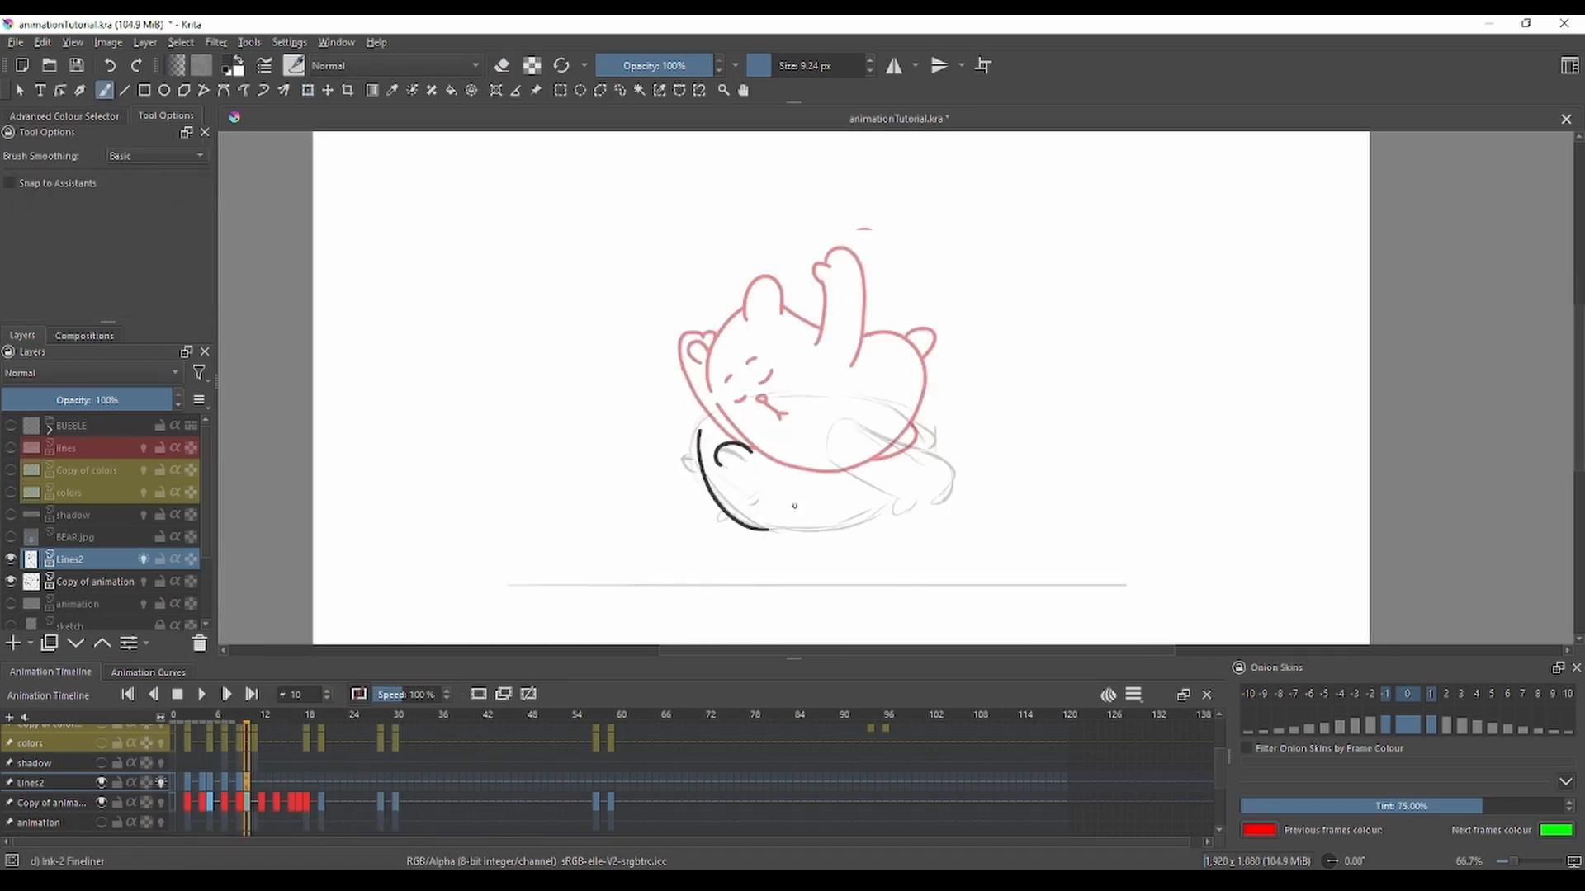
# Step: Ink the body outline, near arm and hand of the bear in frame 10 over the sketch
pyautogui.moveTo(784, 530); pyautogui.dragTo(935, 446)
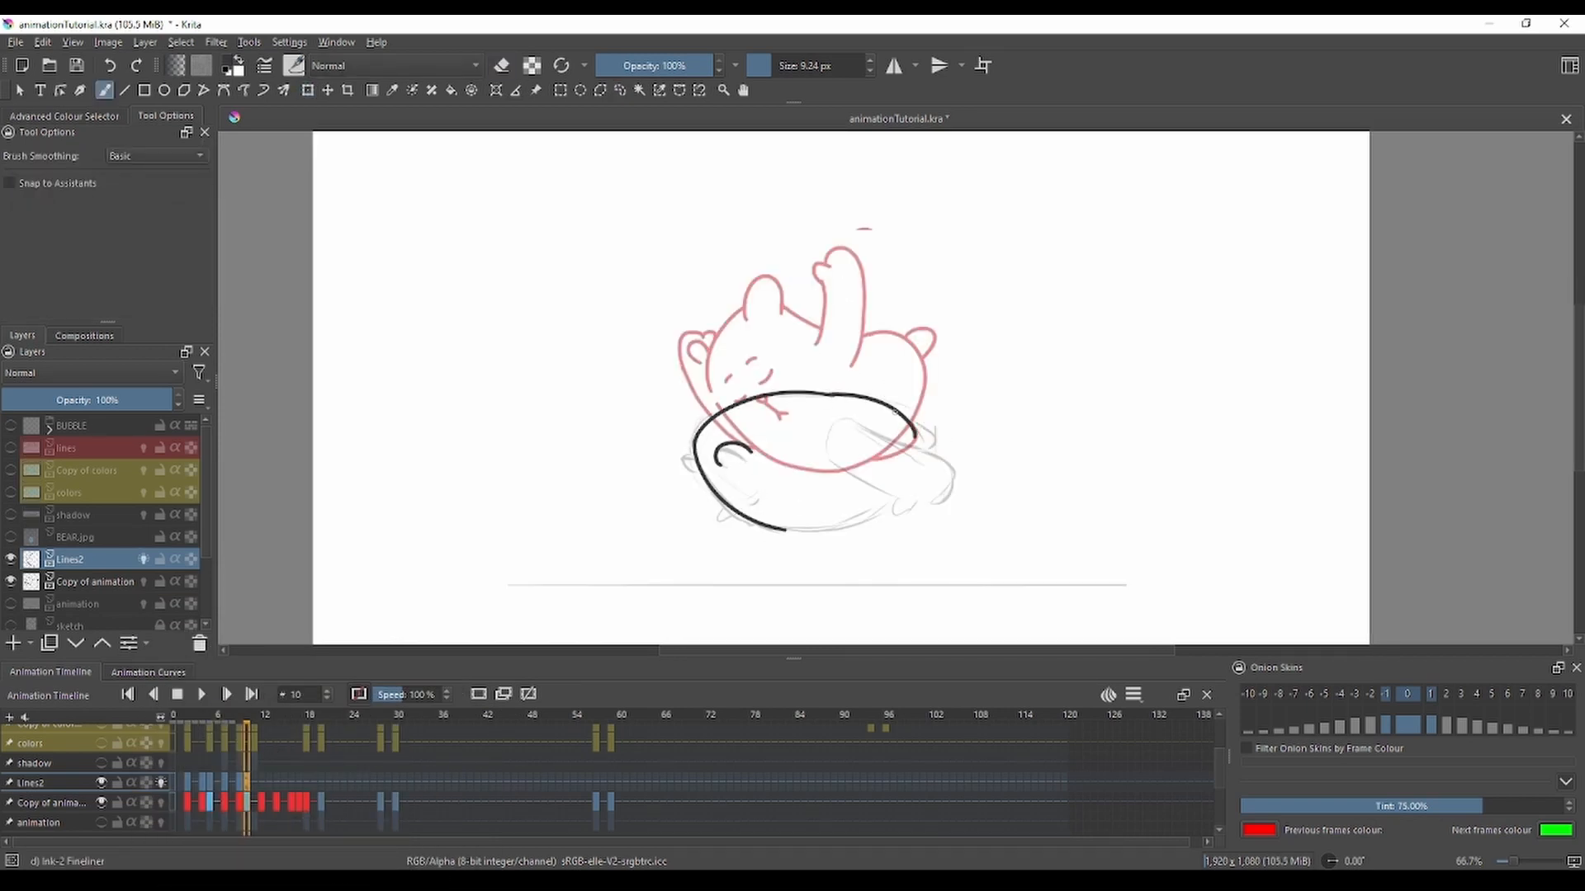
pyautogui.moveTo(912, 501); pyautogui.dragTo(894, 512)
pyautogui.moveTo(834, 427); pyautogui.dragTo(921, 466)
pyautogui.moveTo(926, 469); pyautogui.dragTo(917, 514)
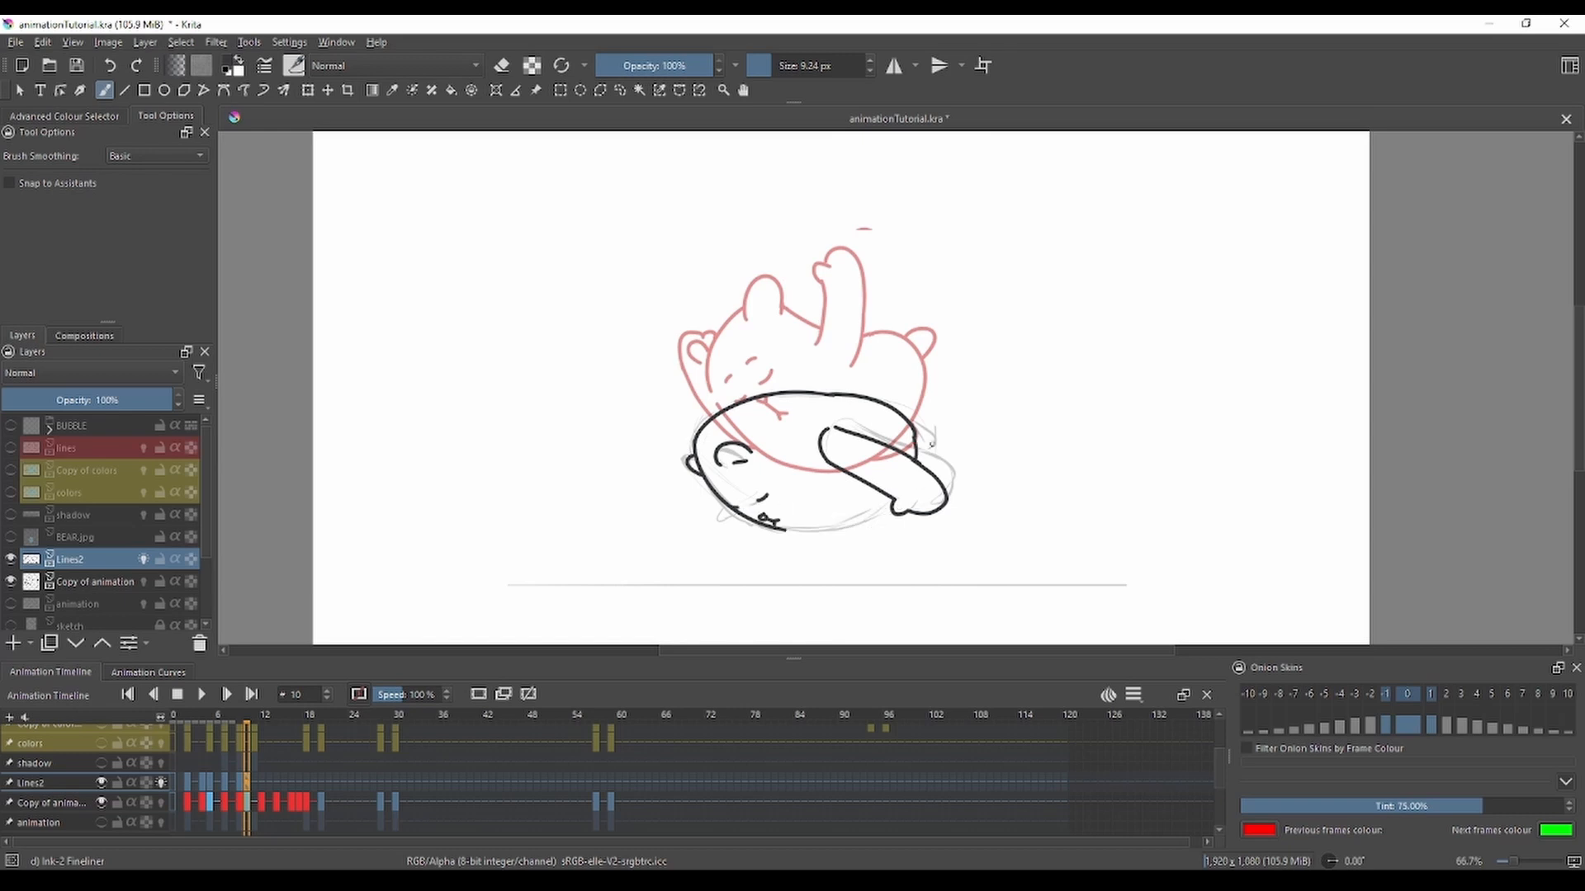
# Step: Ink the flattened bear body and its hanging arm in frame 12 on Lines2, following the sketch at the ground line
pyautogui.click(263, 782)
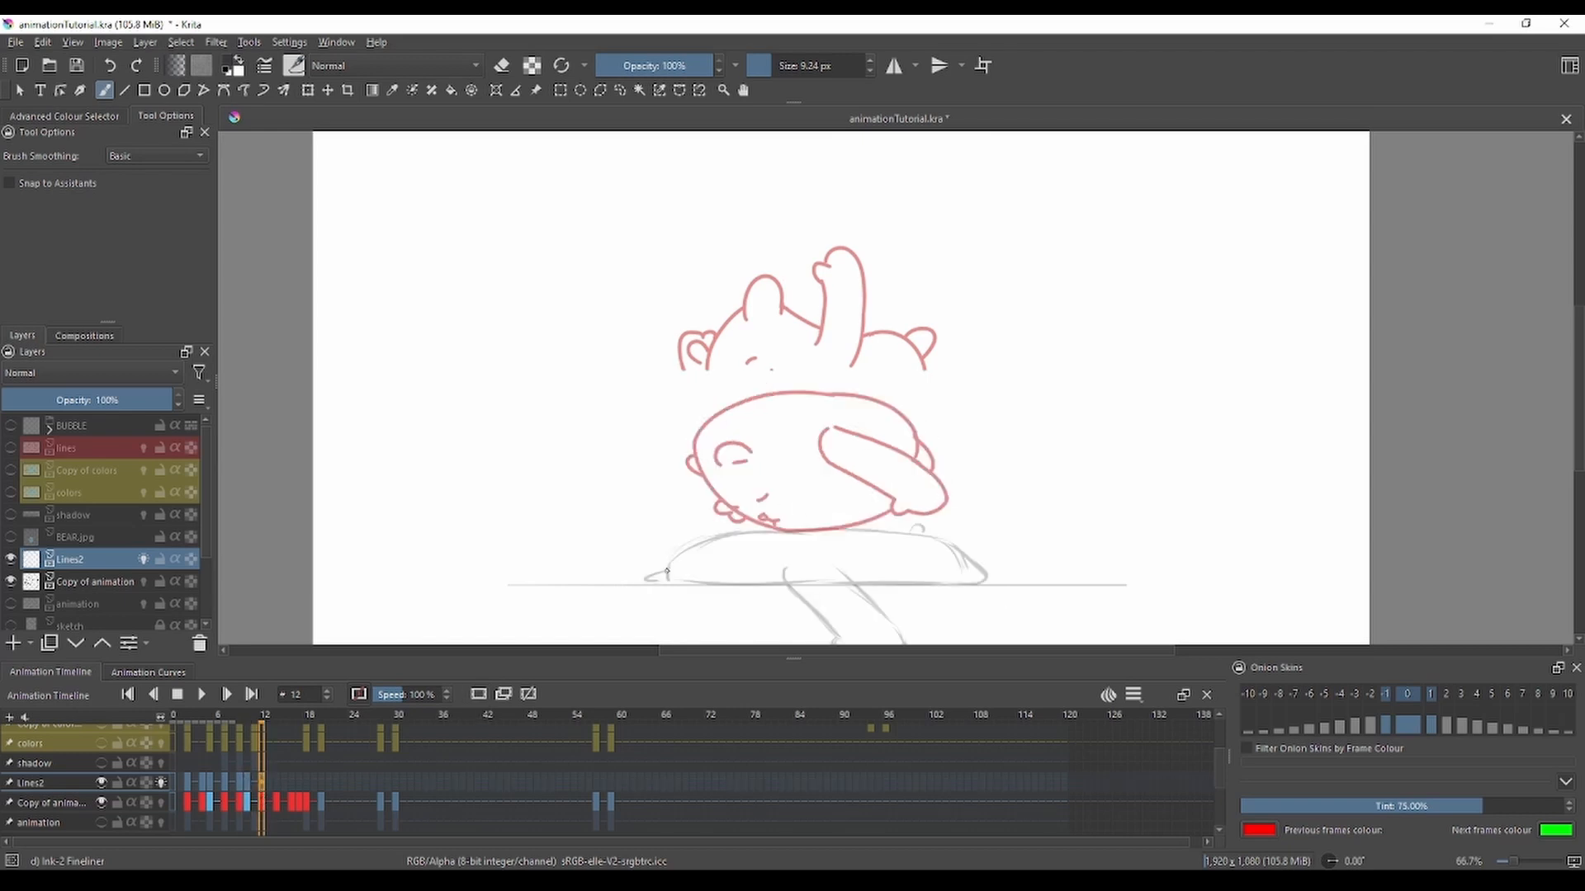
pyautogui.moveTo(667, 572)
pyautogui.mouseDown()
pyautogui.moveTo(646, 584)
pyautogui.moveTo(907, 530)
pyautogui.moveTo(967, 577)
pyautogui.moveTo(1104, 455)
pyautogui.mouseUp()
pyautogui.hotkey('ctrl', 'z')
pyautogui.moveTo(836, 477); pyautogui.dragTo(888, 455)
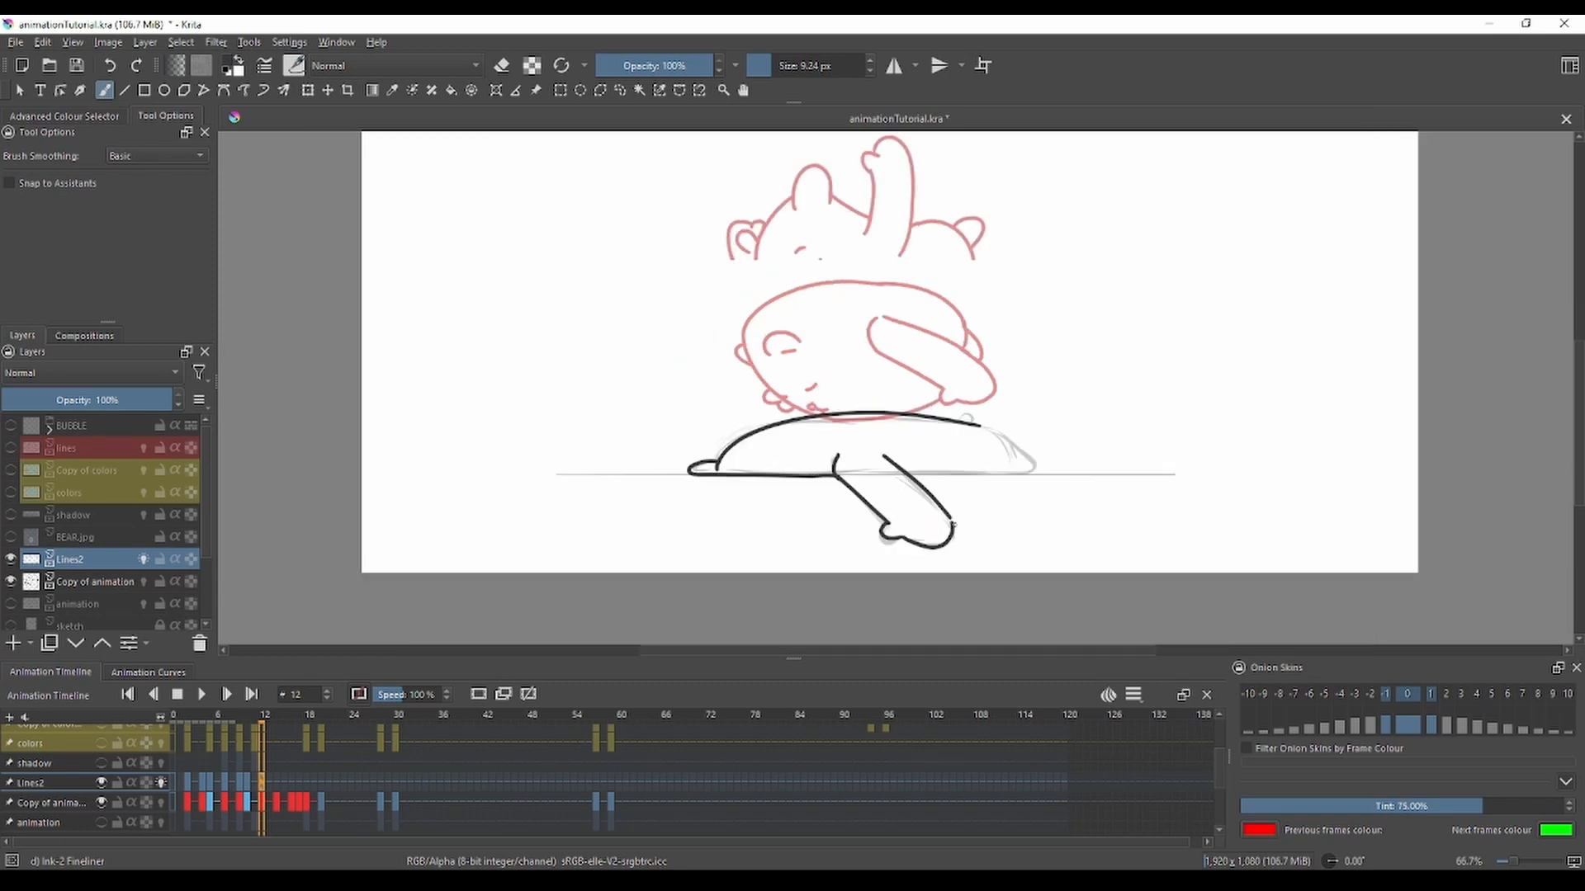
pyautogui.moveTo(980, 425); pyautogui.dragTo(1001, 471)
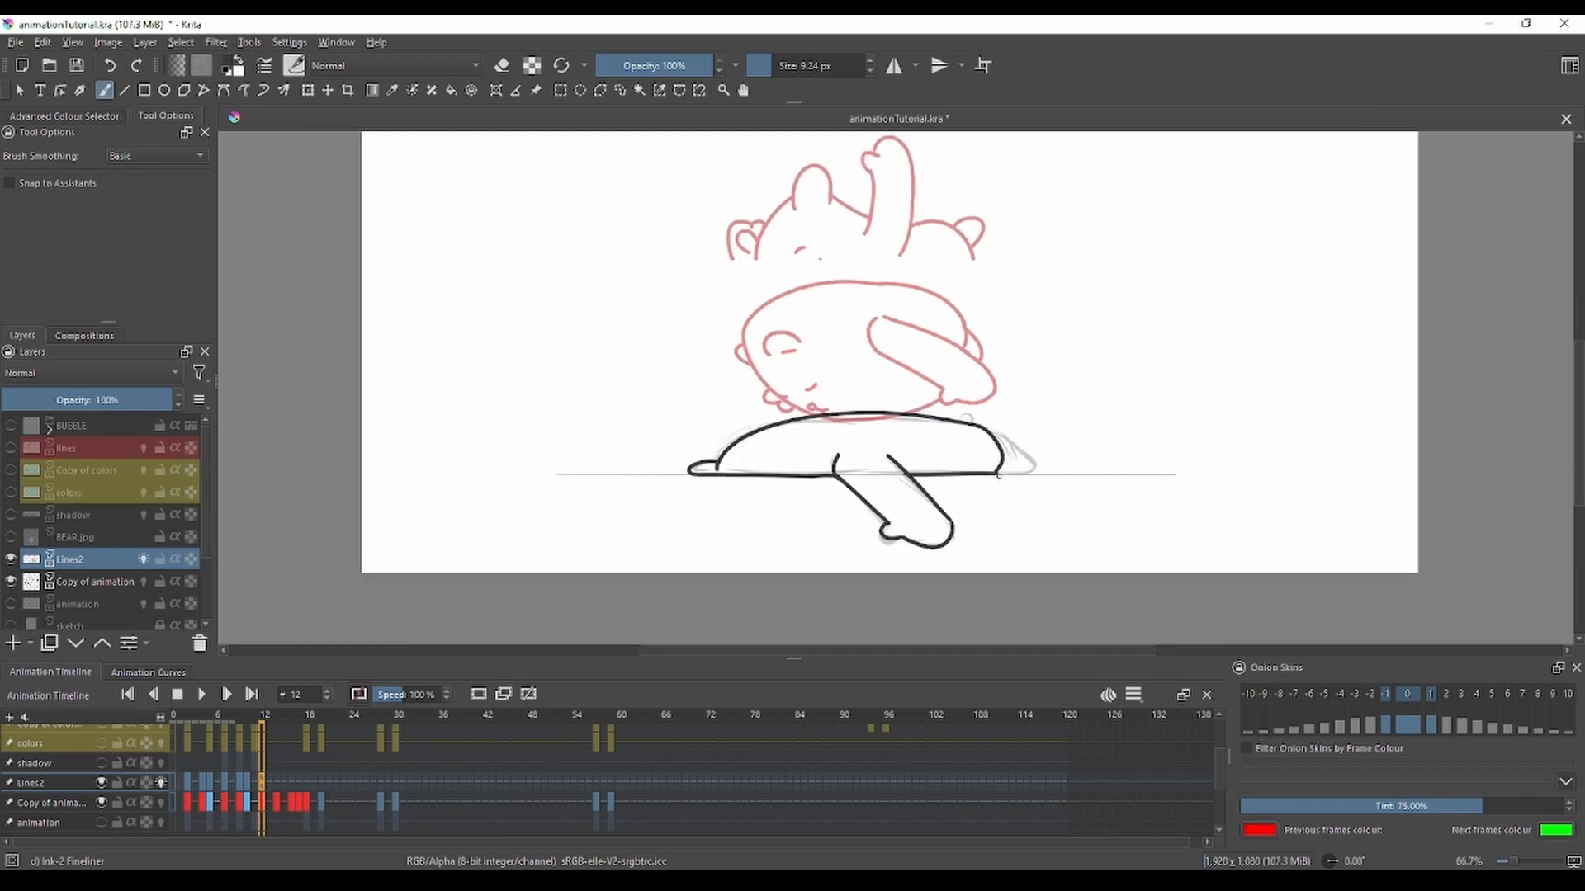
# Step: Transform the flattened bear drawing in frame 14 on Lines2 into a narrower shape
pyautogui.click(277, 785)
pyautogui.hotkey('ctrl', 't')
pyautogui.moveTo(1038, 479); pyautogui.dragTo(1005, 488)
pyautogui.press('Return')
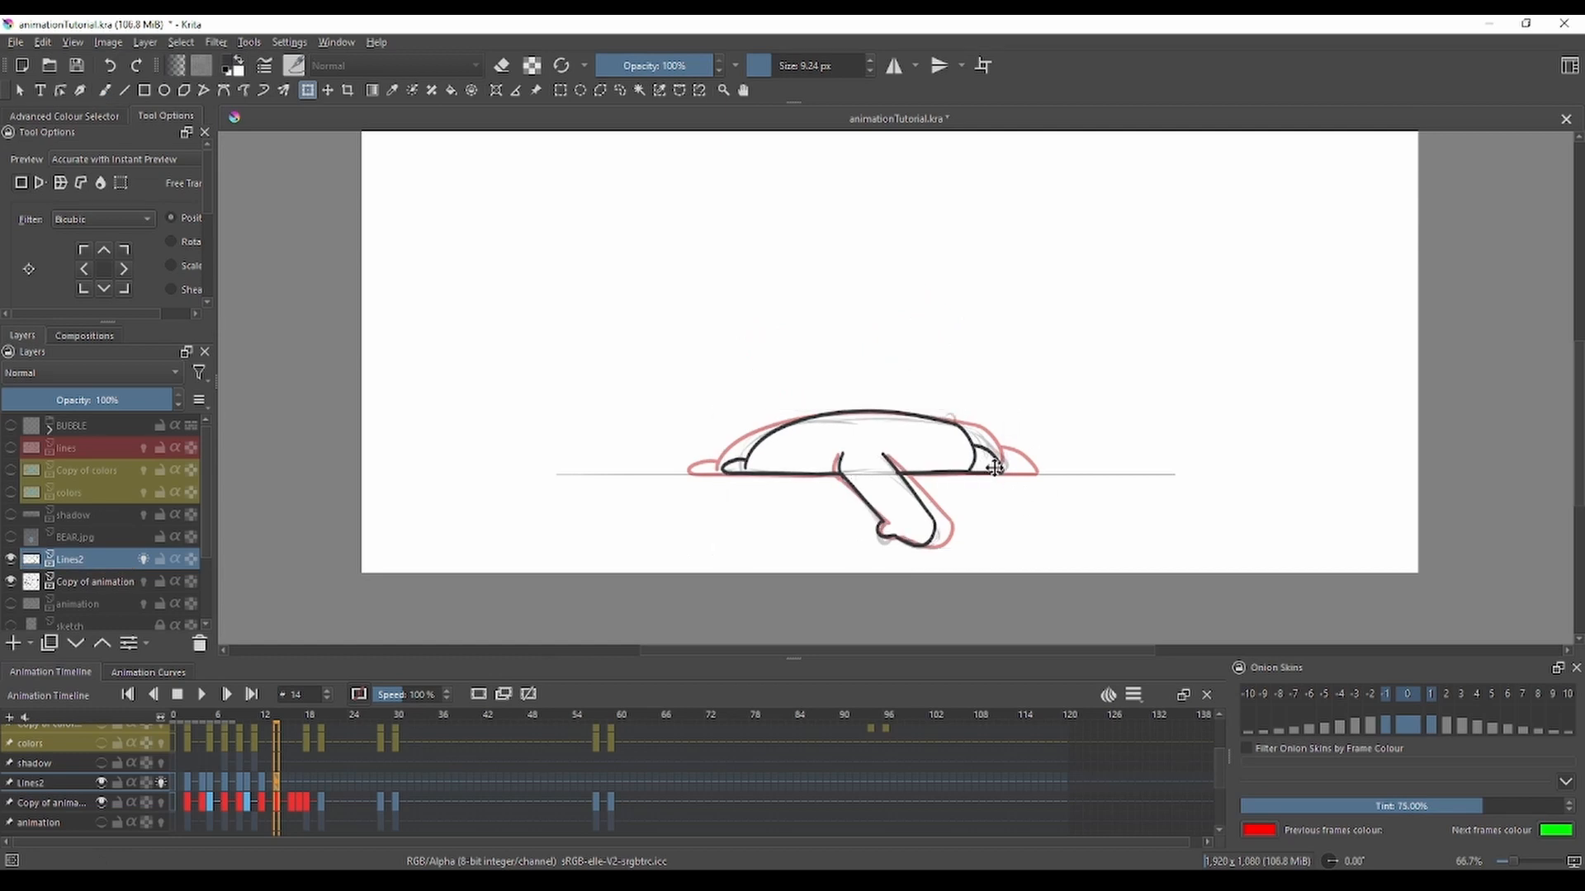
# Step: Add a blank Lines2 keyframe at frame 16 and ink the bear's ears and the front of its head
pyautogui.click(292, 785)
pyautogui.click(479, 694)
pyautogui.press('b')
pyautogui.moveTo(774, 300); pyautogui.dragTo(806, 291)
pyautogui.moveTo(770, 294)
pyautogui.mouseDown()
pyautogui.moveTo(754, 325)
pyautogui.moveTo(803, 421)
pyautogui.mouseUp()
pyautogui.moveTo(747, 344); pyautogui.dragTo(745, 360)
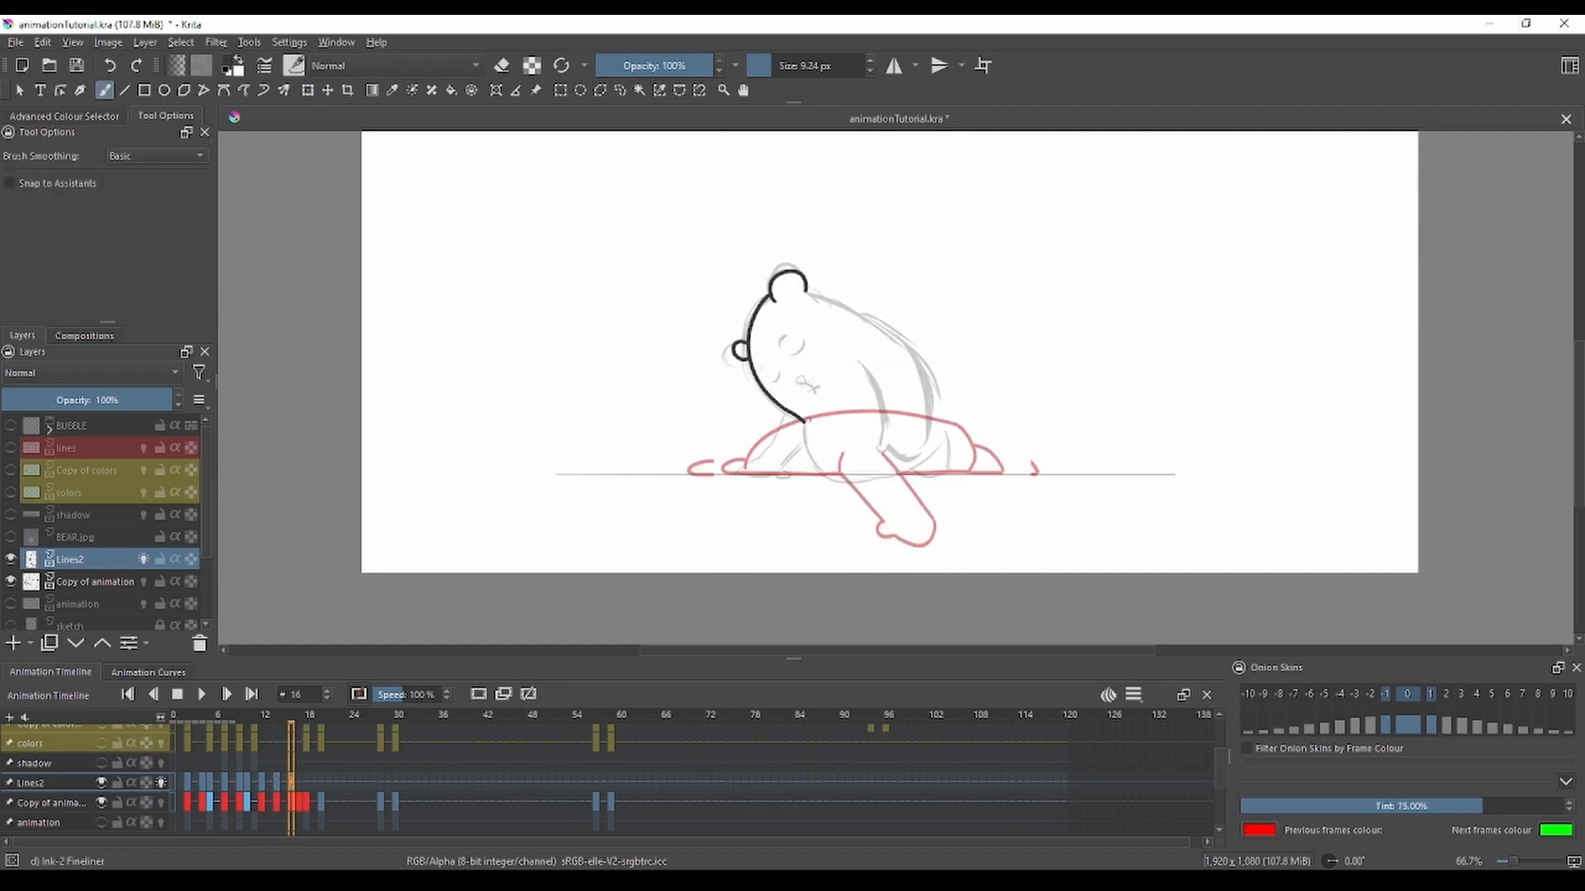
# Step: Ink the belly, legs, near arm and back of the bear in frame 16
pyautogui.moveTo(805, 423); pyautogui.dragTo(865, 472)
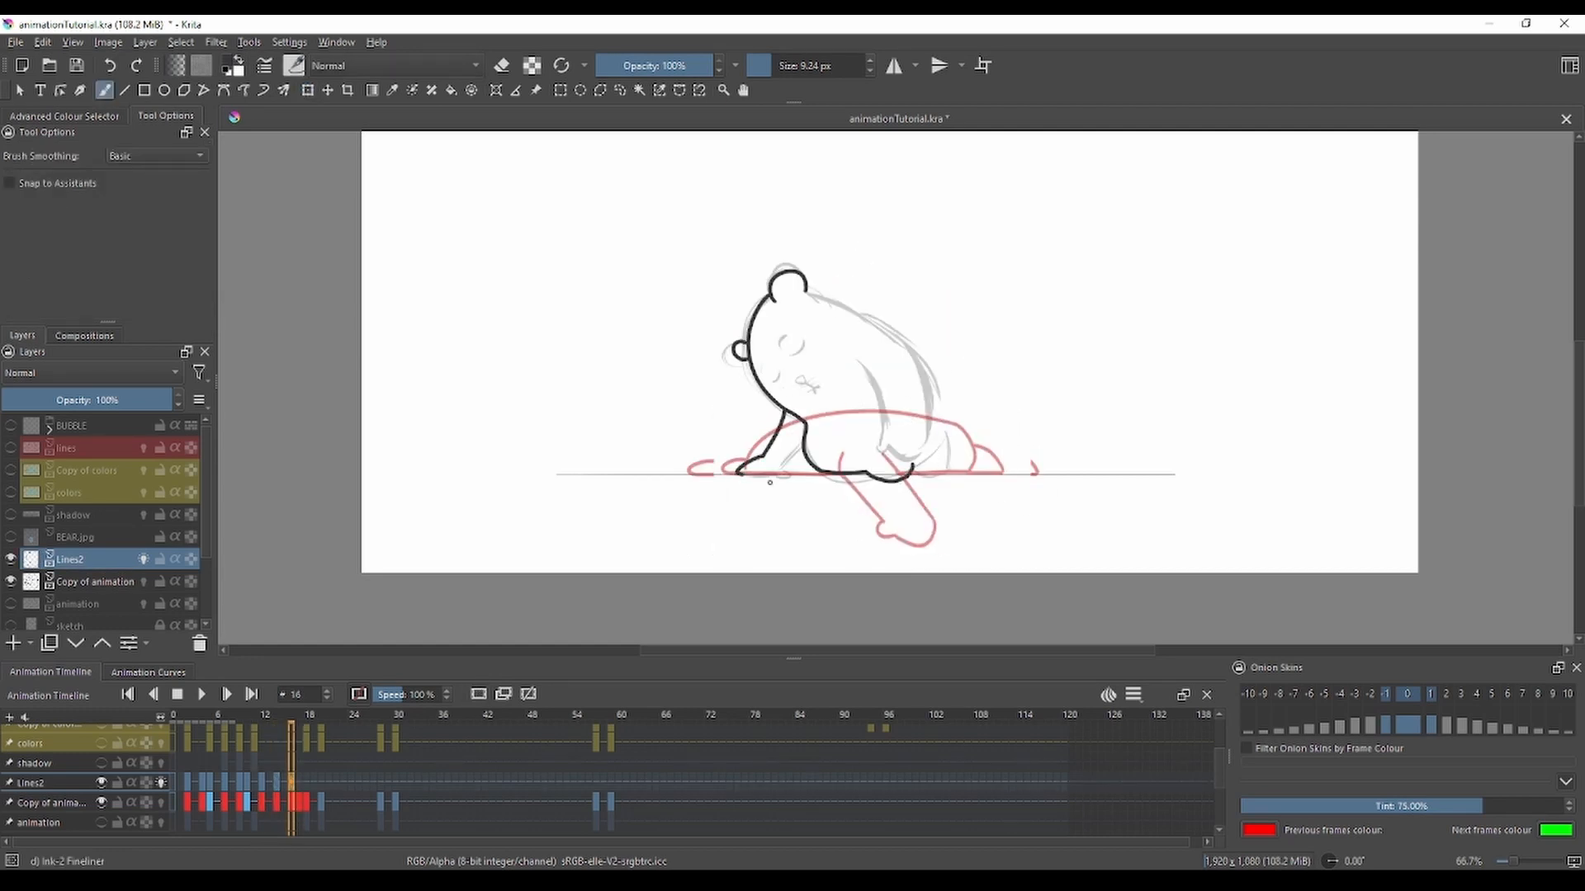
pyautogui.hotkey('ctrl', 'z')
pyautogui.moveTo(858, 364); pyautogui.dragTo(887, 451)
pyautogui.moveTo(806, 290); pyautogui.dragTo(929, 413)
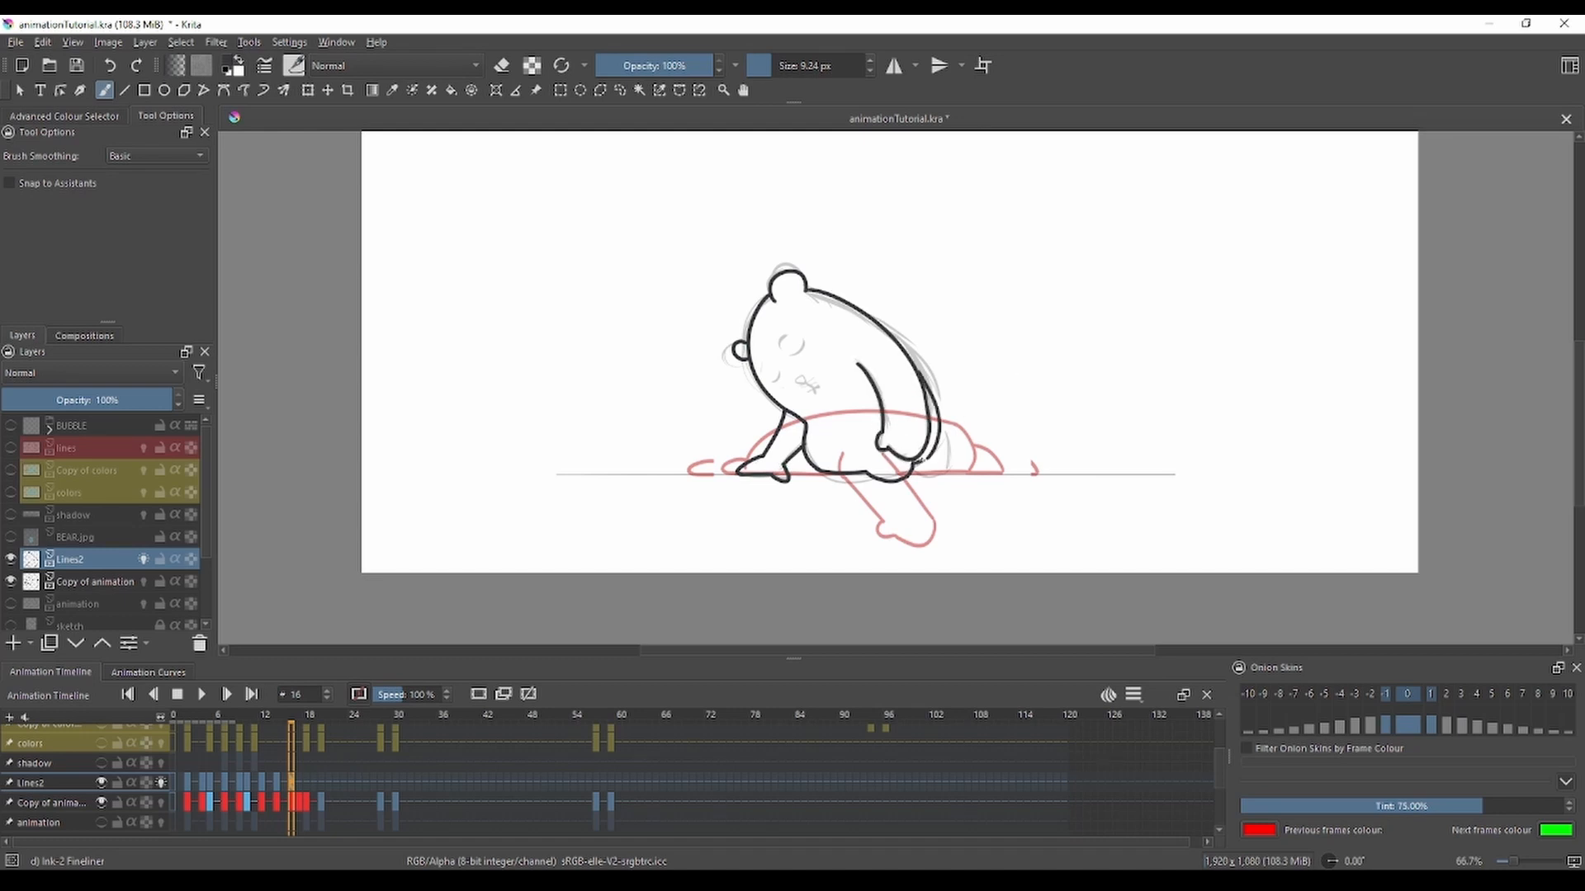
# Step: Ink the rising bear's ear, head, belly, far arm and back in frame 17 on Lines2
pyautogui.press('Right')
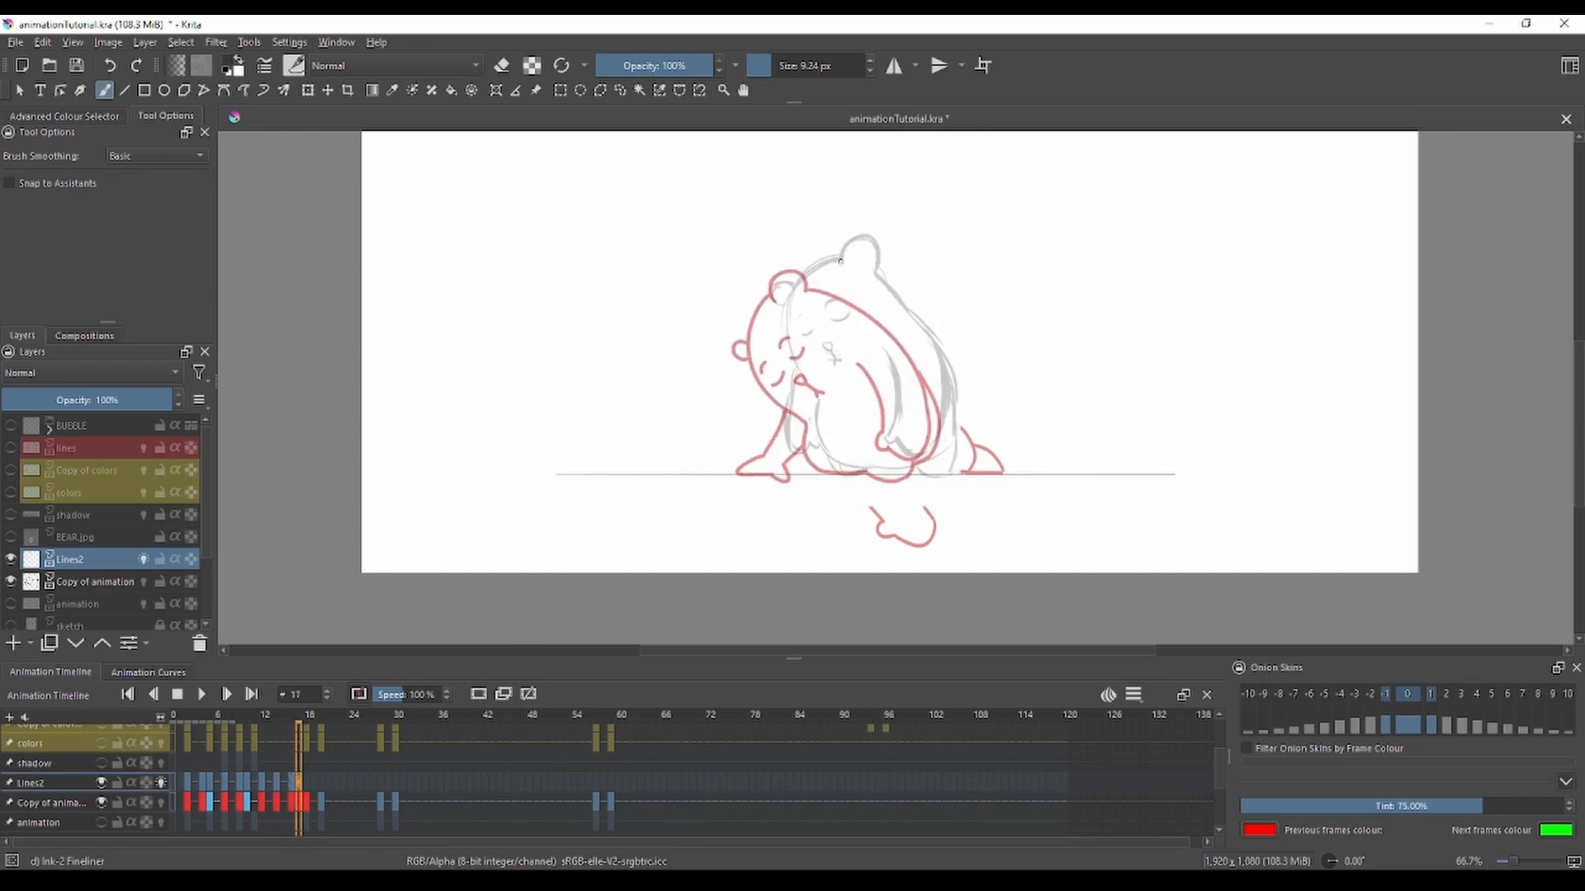
pyautogui.moveTo(841, 261); pyautogui.dragTo(870, 274)
pyautogui.moveTo(840, 257)
pyautogui.mouseDown()
pyautogui.moveTo(786, 374)
pyautogui.moveTo(795, 309)
pyautogui.moveTo(811, 379)
pyautogui.mouseUp()
pyautogui.hotkey('ctrl', 'z')
pyautogui.moveTo(814, 386); pyautogui.dragTo(880, 464)
pyautogui.moveTo(797, 361)
pyautogui.mouseDown()
pyautogui.moveTo(785, 440)
pyautogui.moveTo(809, 443)
pyautogui.mouseUp()
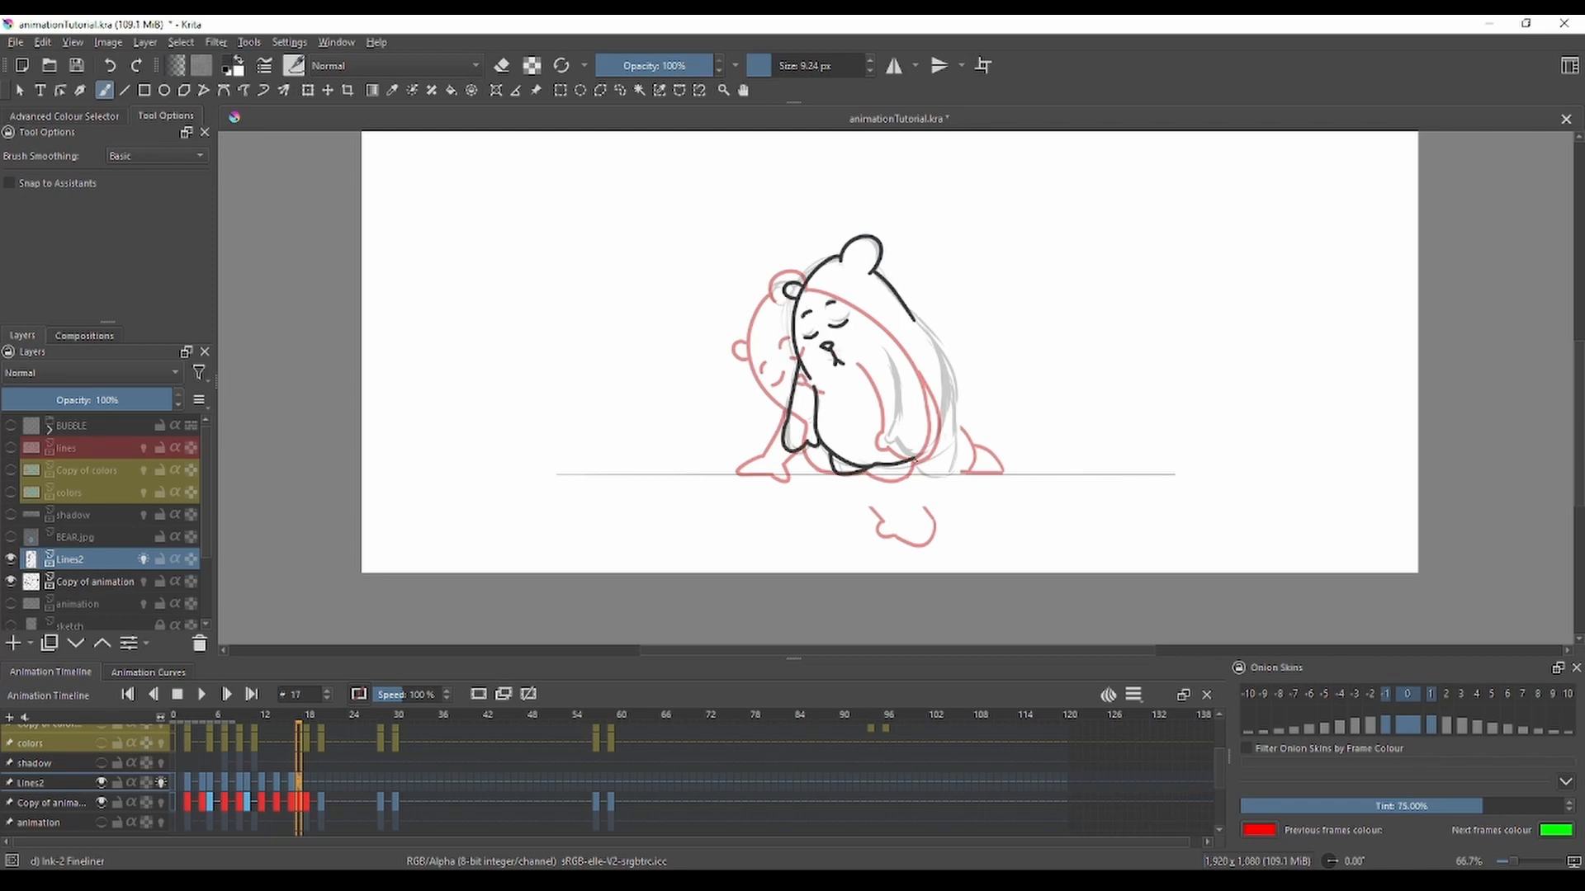
pyautogui.moveTo(908, 322)
pyautogui.mouseDown()
pyautogui.moveTo(953, 446)
pyautogui.moveTo(941, 478)
pyautogui.mouseUp()
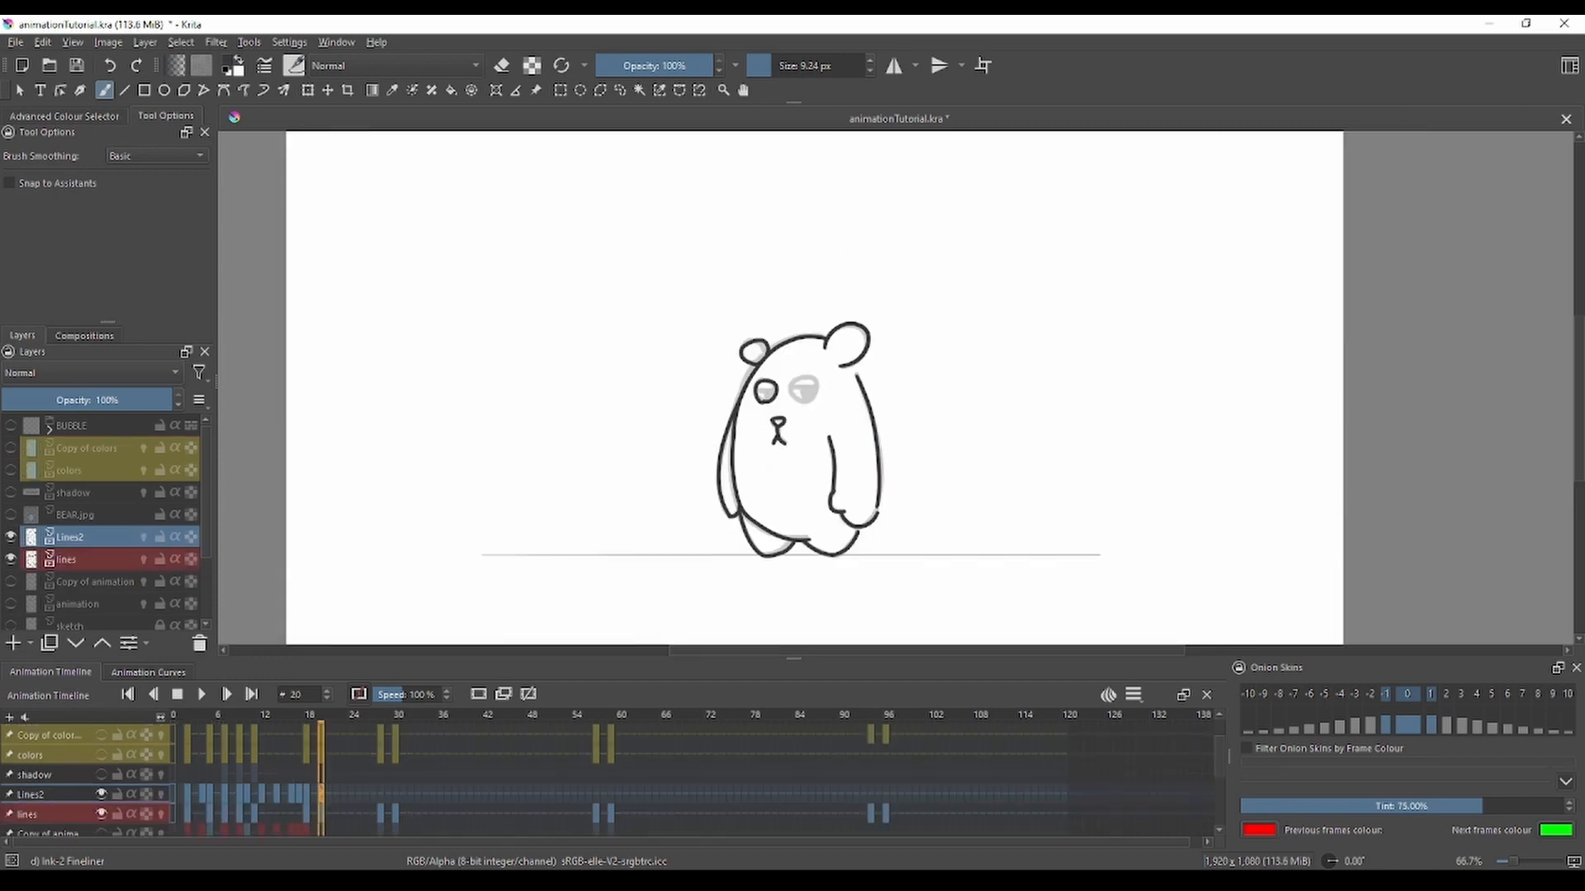
# Step: Duplicate the Lines2 drawing into frame 28, select the bear's near arm and start transforming it
pyautogui.click(378, 794)
pyautogui.click(505, 695)
pyautogui.click(619, 89)
pyautogui.moveTo(824, 431)
pyautogui.mouseDown()
pyautogui.moveTo(858, 530)
pyautogui.moveTo(859, 367)
pyautogui.mouseUp()
pyautogui.hotkey('ctrl', 't')
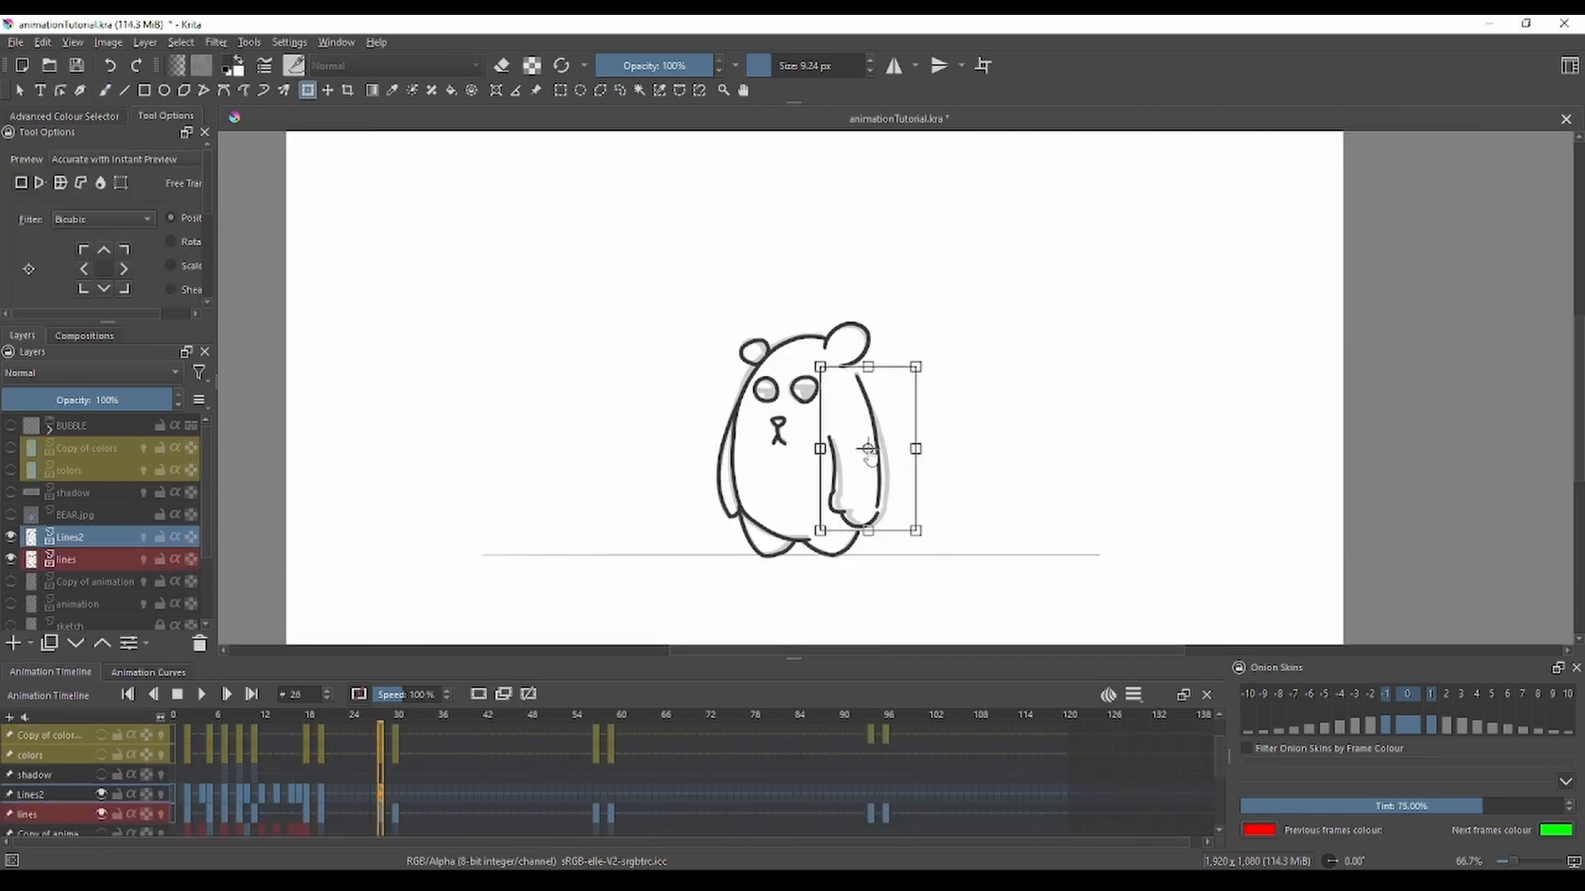
# Step: Replace the near arm in frame 30 of Lines2 with an arm bent across the chest, matching the faded lines
pyautogui.click(397, 799)
pyautogui.moveTo(869, 453)
pyautogui.mouseDown()
pyautogui.moveTo(899, 471)
pyautogui.moveTo(875, 388)
pyautogui.moveTo(848, 448)
pyautogui.moveTo(998, 428)
pyautogui.moveTo(1040, 363)
pyautogui.mouseUp()
pyautogui.press('b')
pyautogui.press('e')
pyautogui.press('e')
pyautogui.press('5')
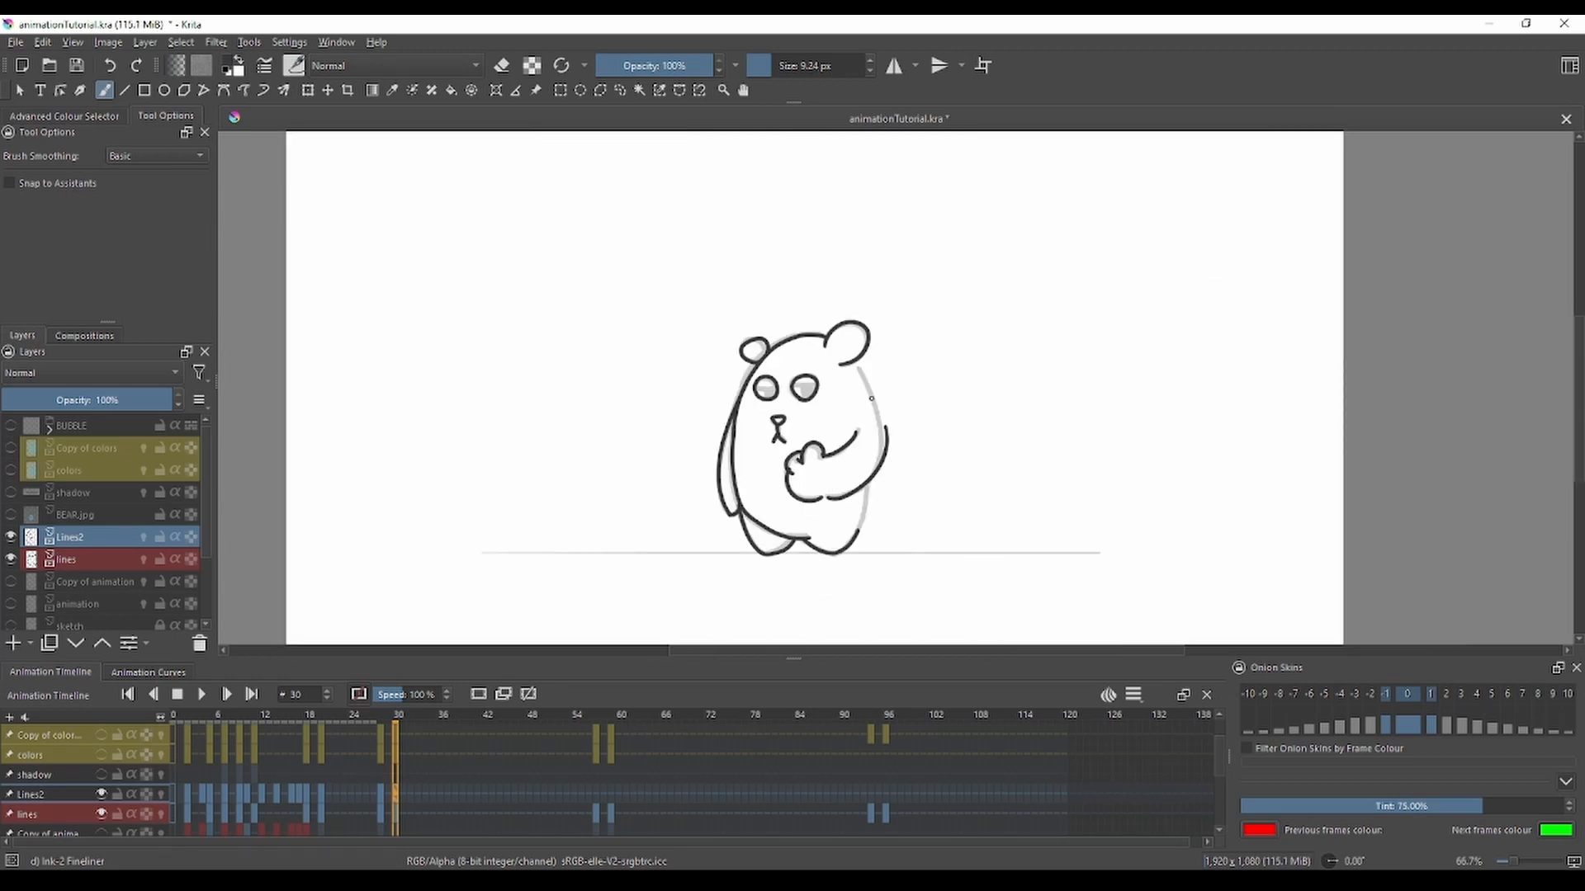